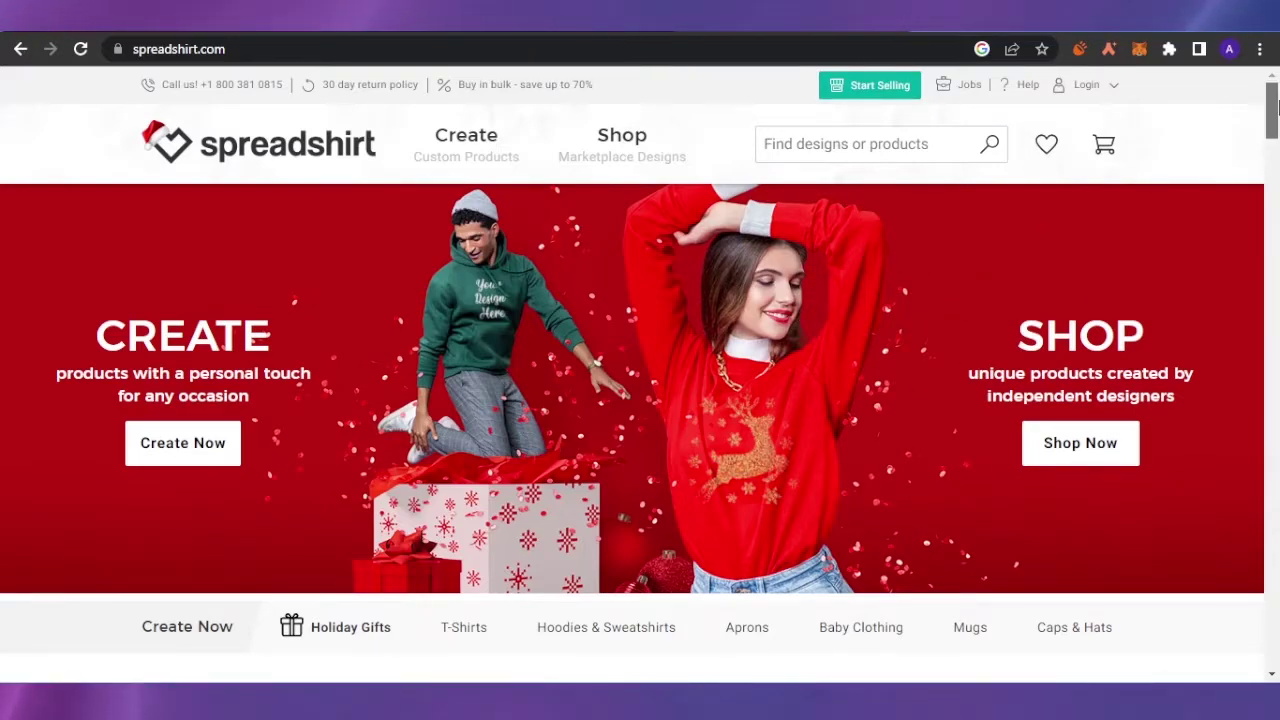
- Look over the Spreadshirt homepage's holiday banner and the Gift Better product categories
scroll(1277, 110, down, 1)
drag(1277, 108, 1277, 162)
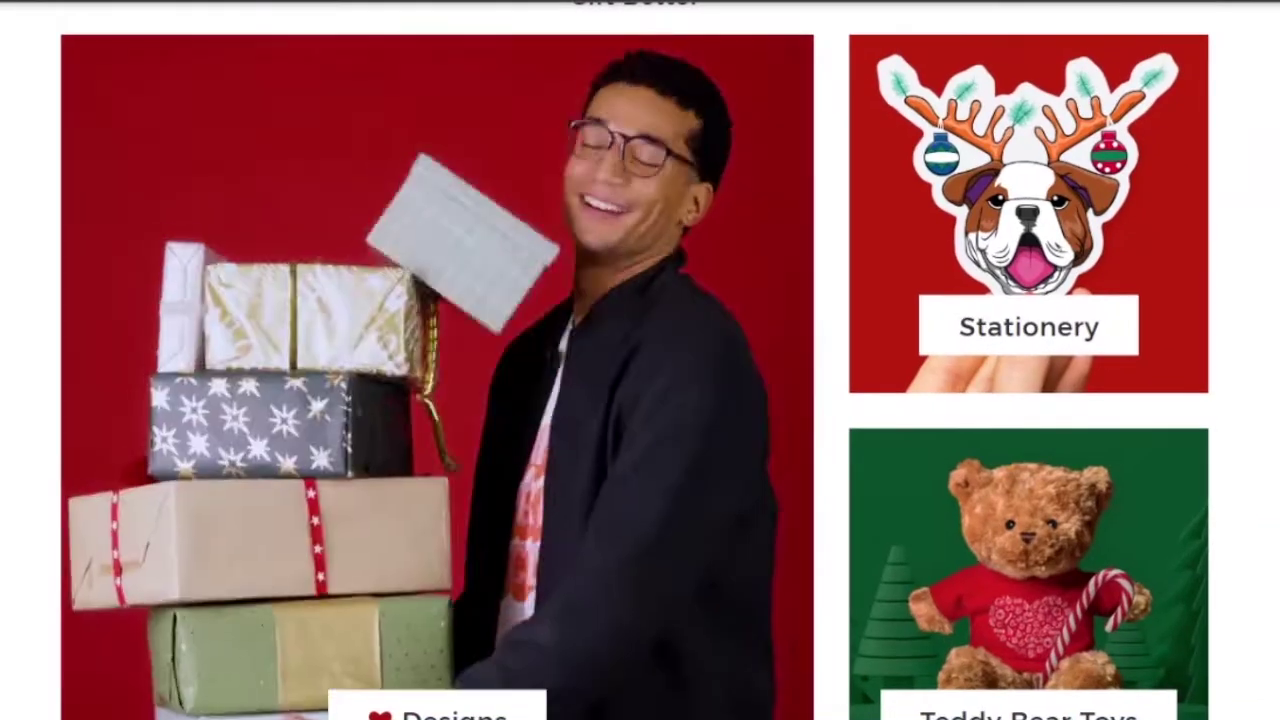
scroll(634, 360, down, 2)
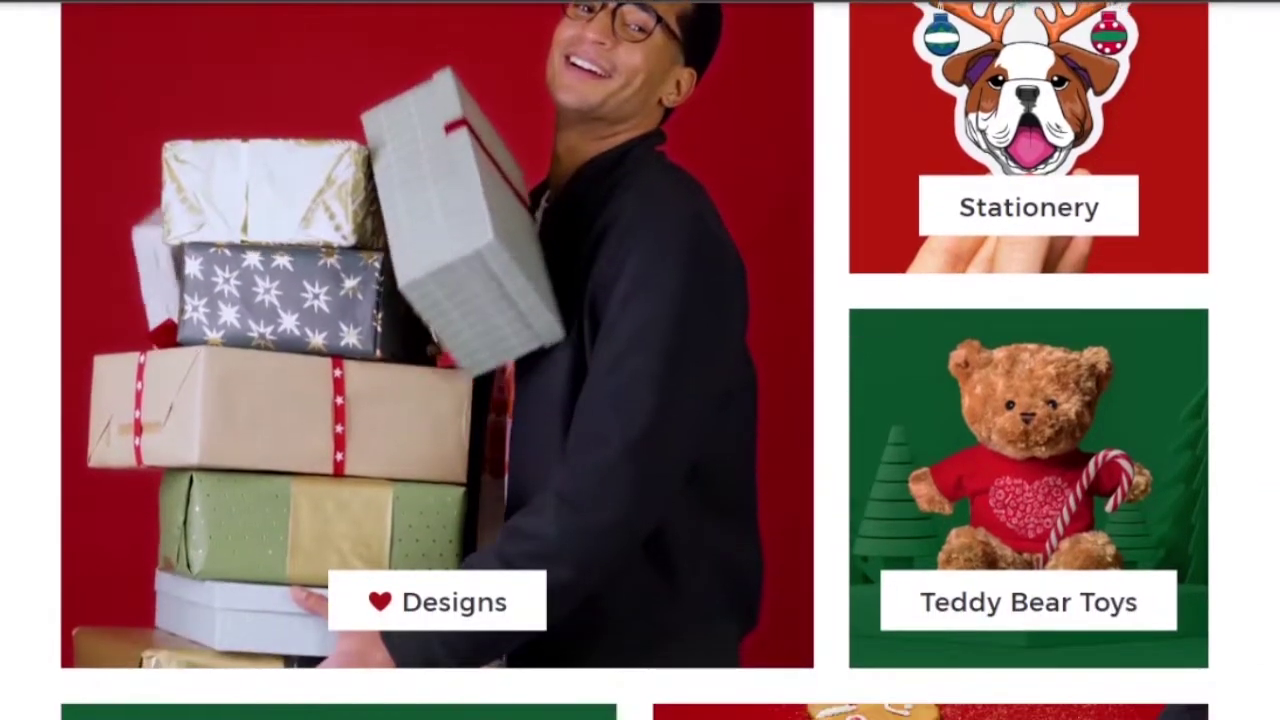
scroll(640, 360, up, 5)
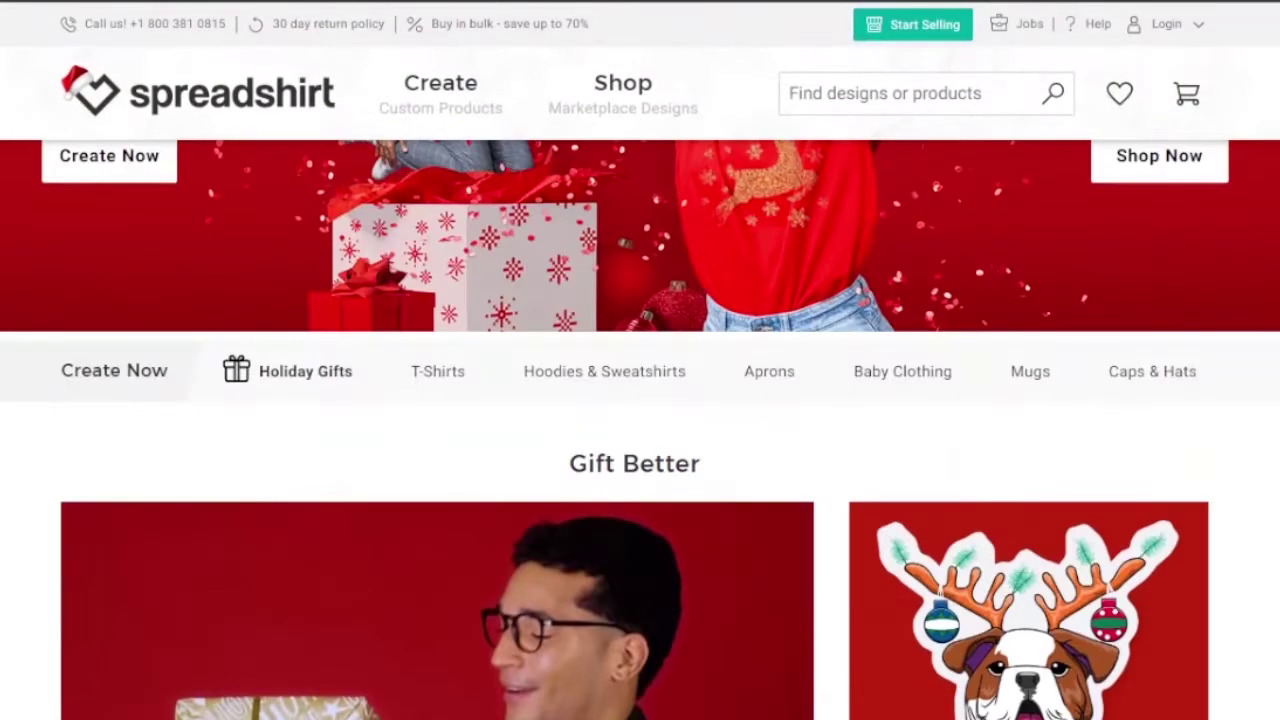
scroll(640, 380, up, 3)
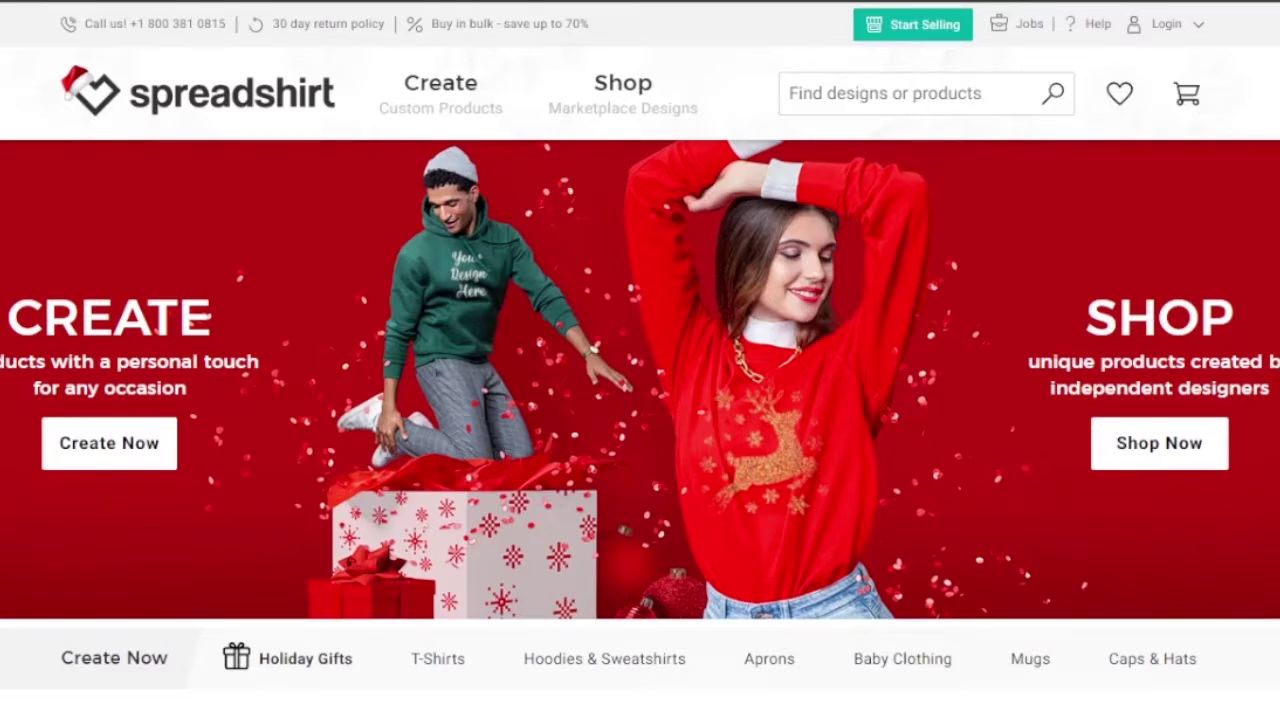
scroll(640, 430, down, 8)
scroll(640, 430, up, 2)
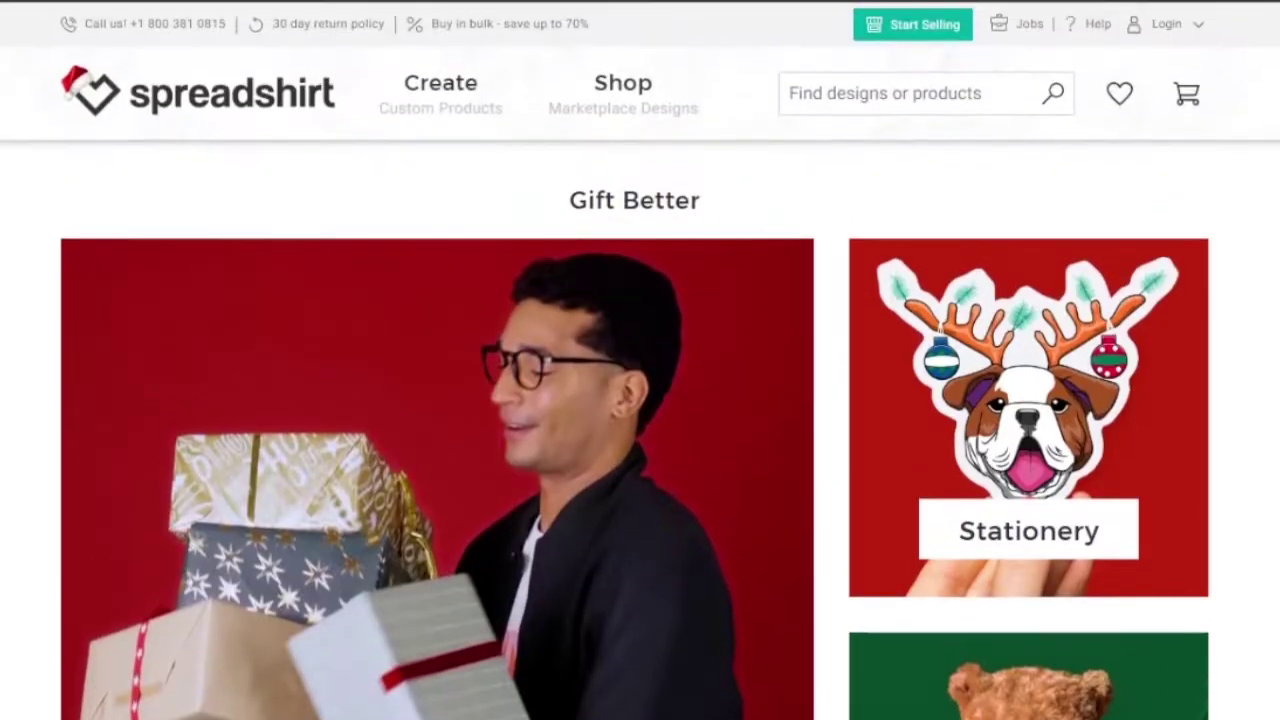
scroll(640, 430, down, 5)
scroll(640, 430, up, 8)
scroll(640, 430, down, 7)
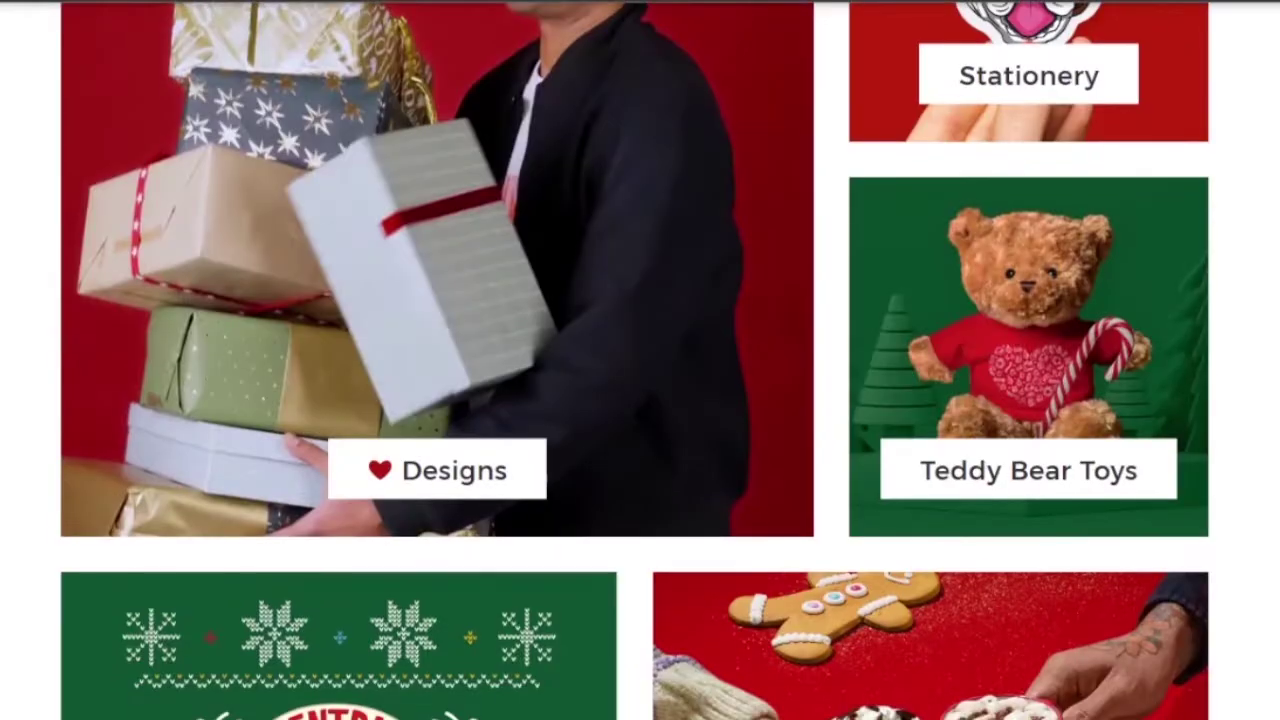
scroll(640, 430, up, 3)
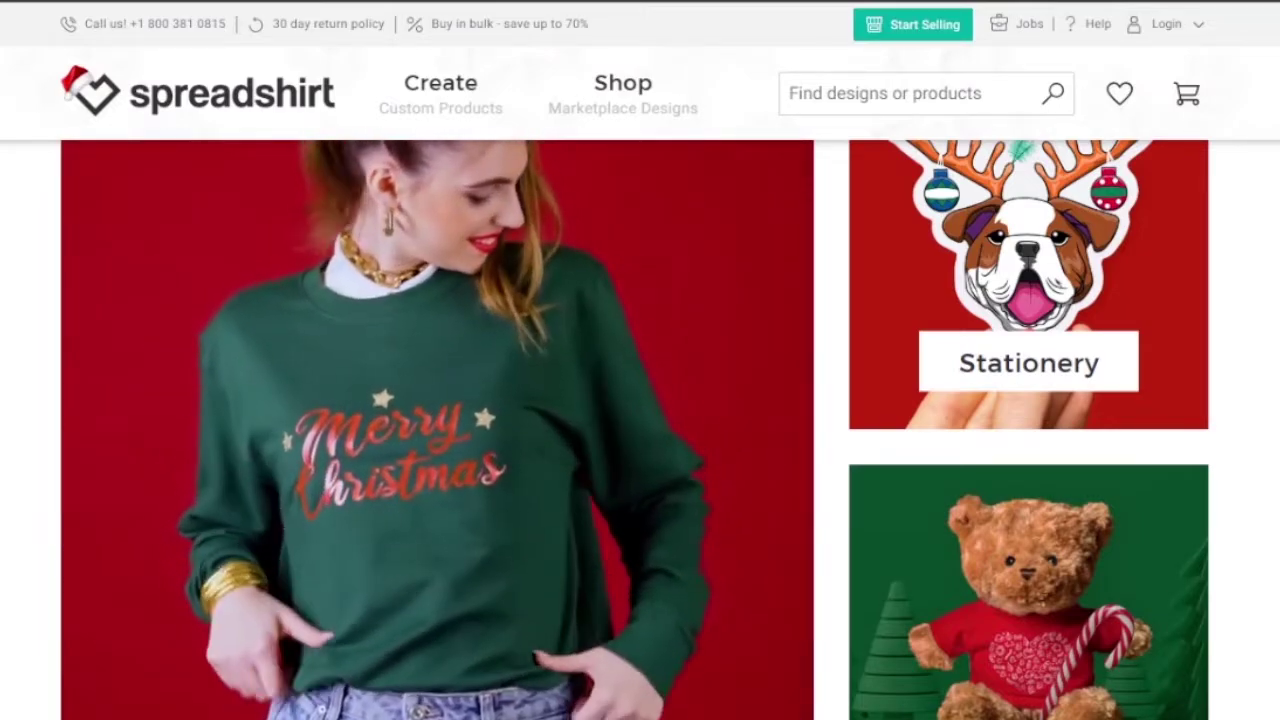
scroll(640, 430, up, 1)
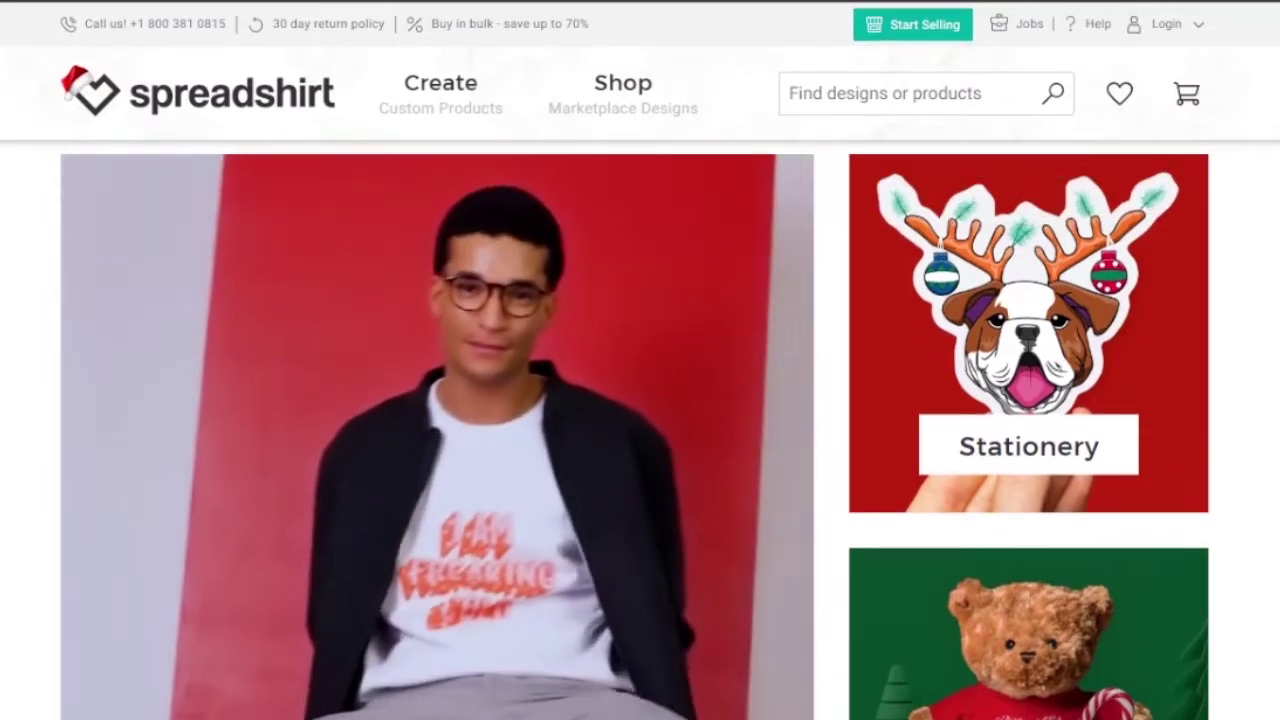
scroll(640, 430, up, 1)
scroll(640, 430, down, 4)
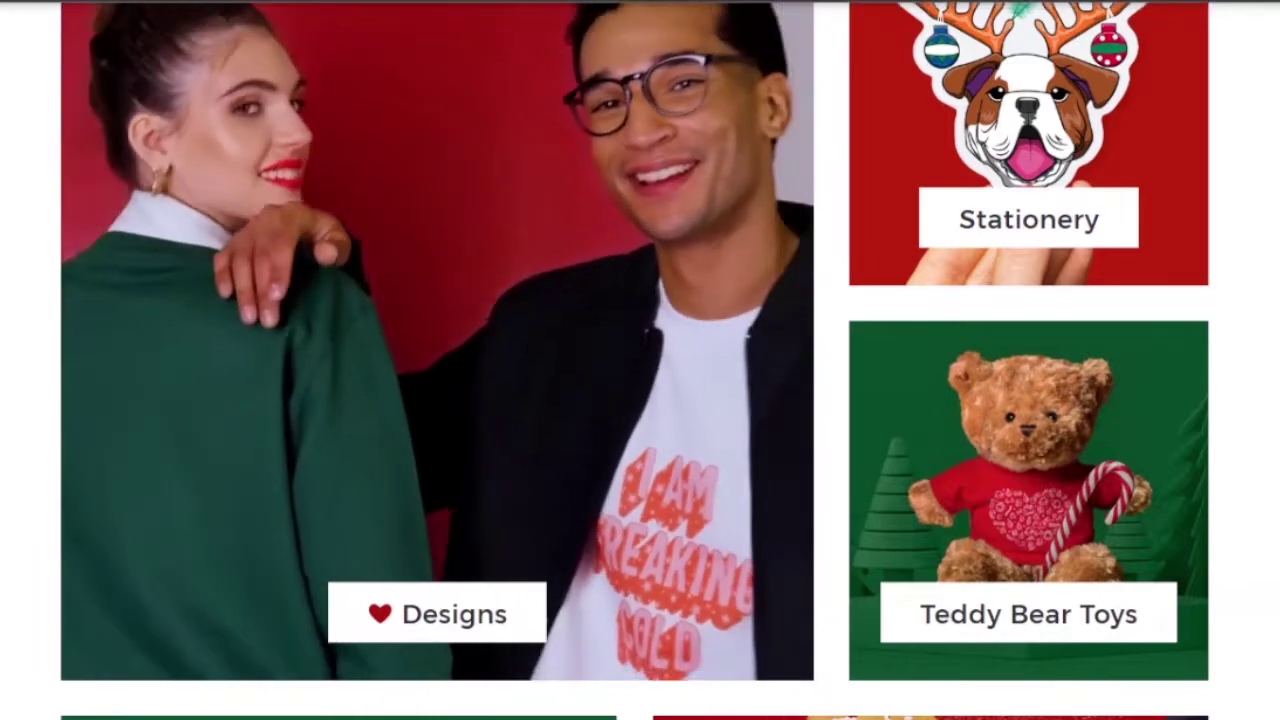
scroll(640, 430, up, 1)
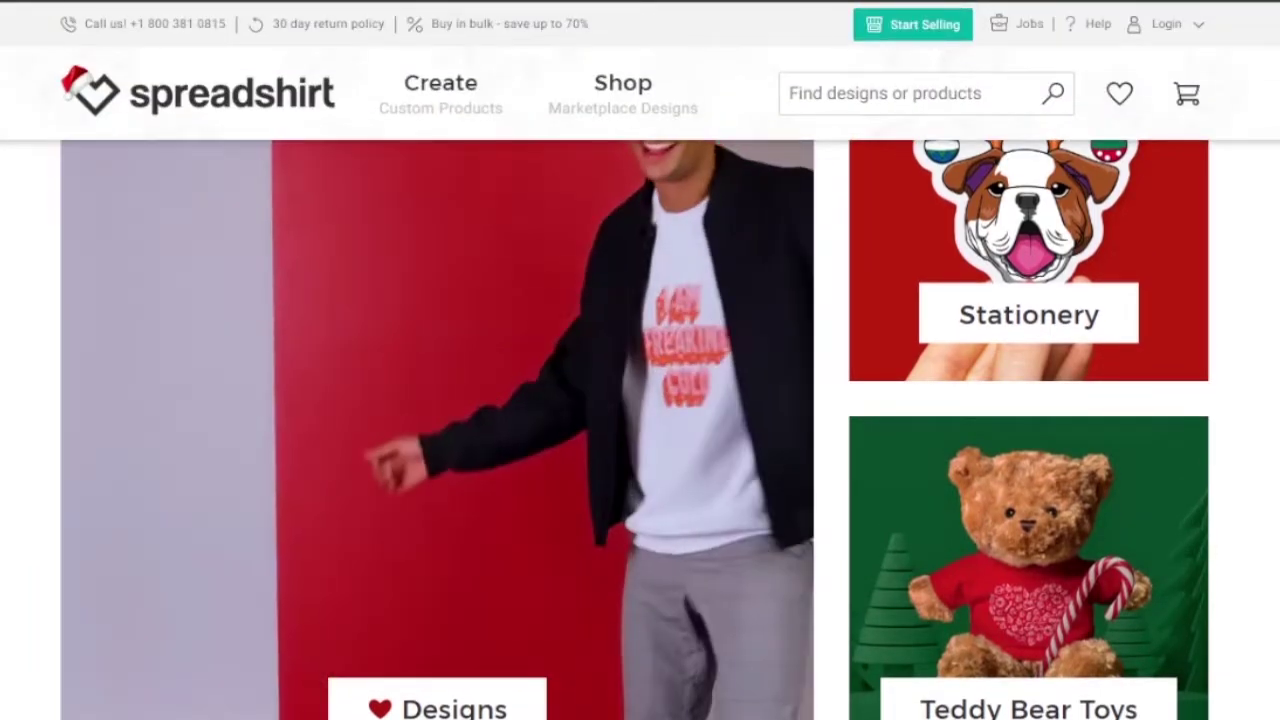
scroll(640, 430, up, 1)
scroll(640, 430, down, 10)
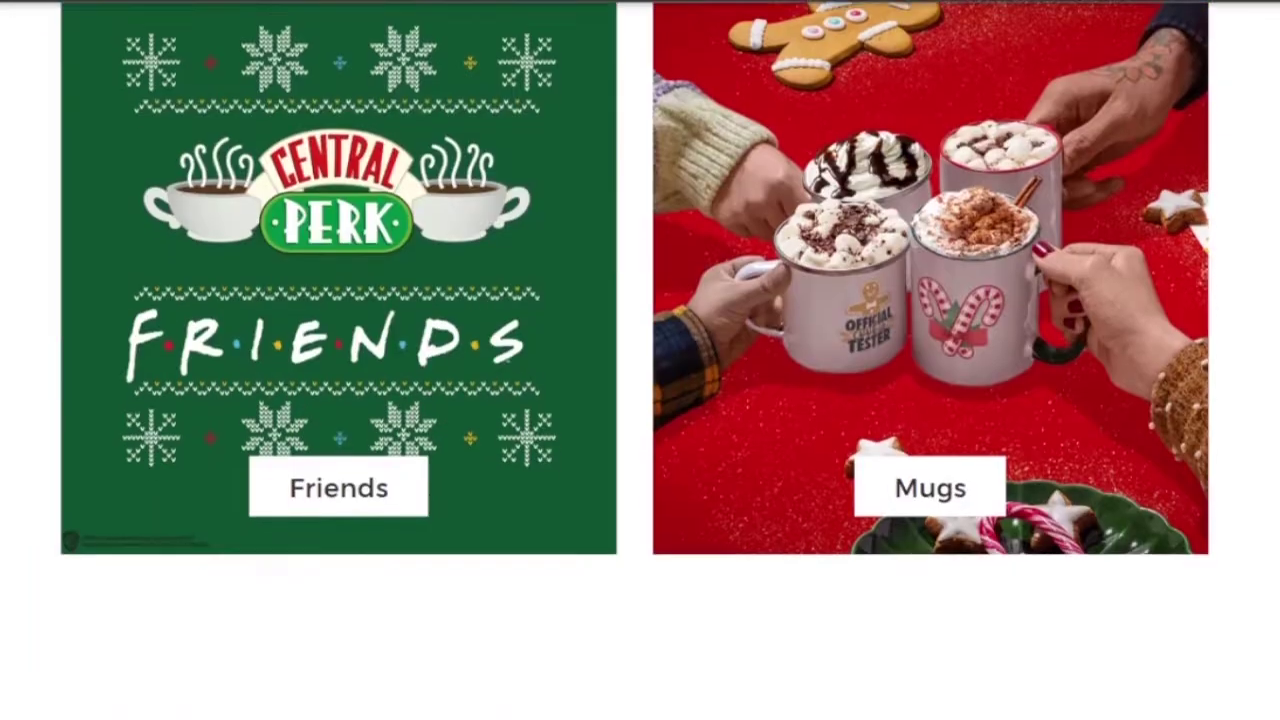
scroll(640, 360, down, 8)
scroll(640, 360, up, 14)
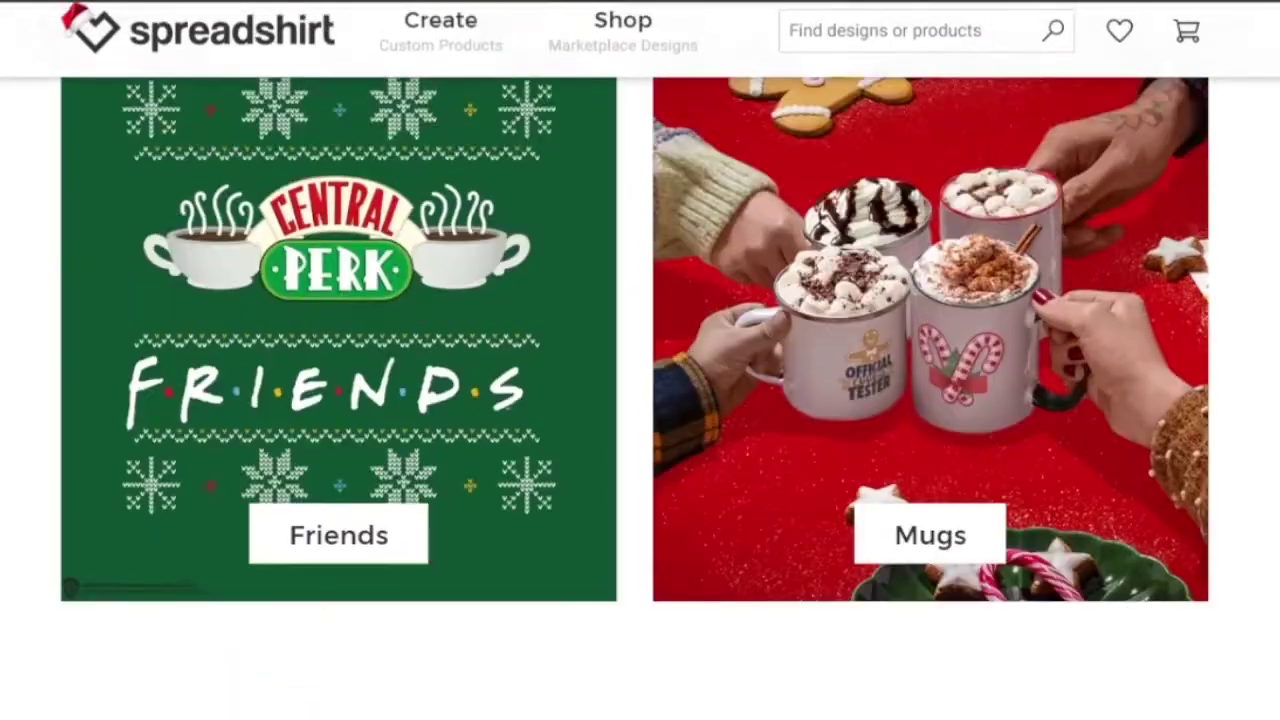
- Examine the homepage's informational sections on printing, design quality, selling designs and corporate clothing
scroll(1259, 258, down, 9)
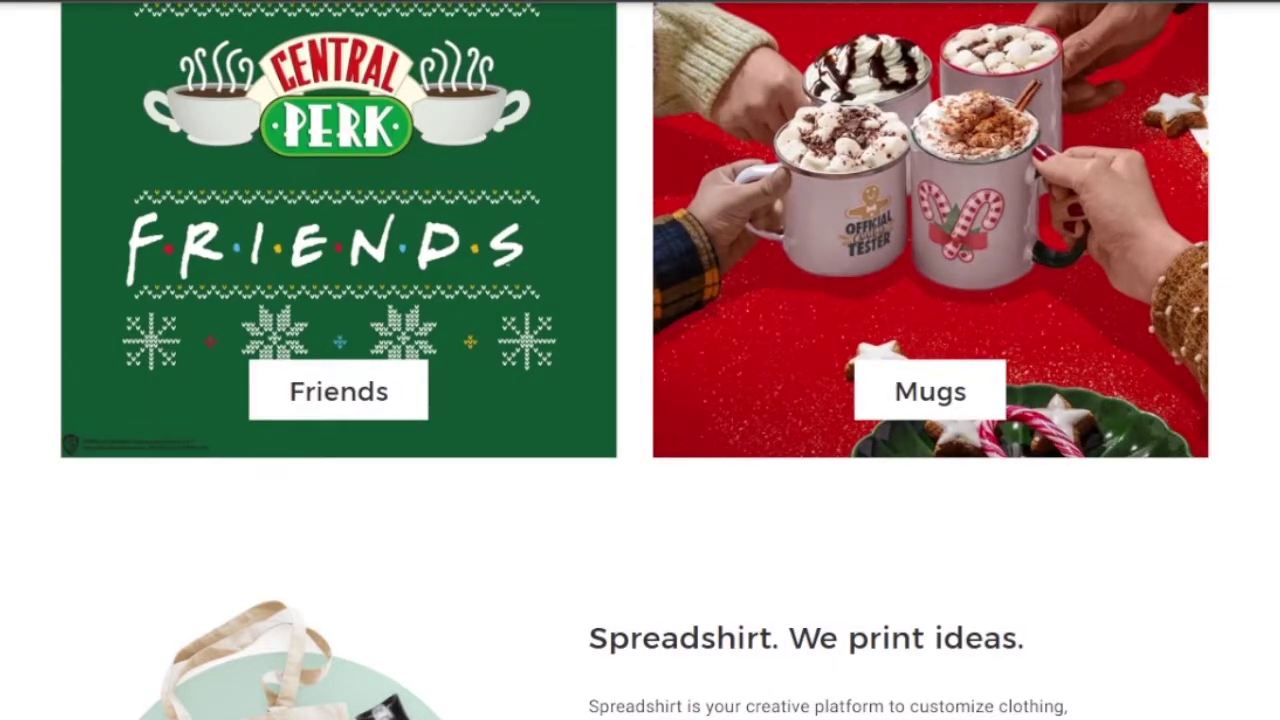
scroll(640, 360, down, 3)
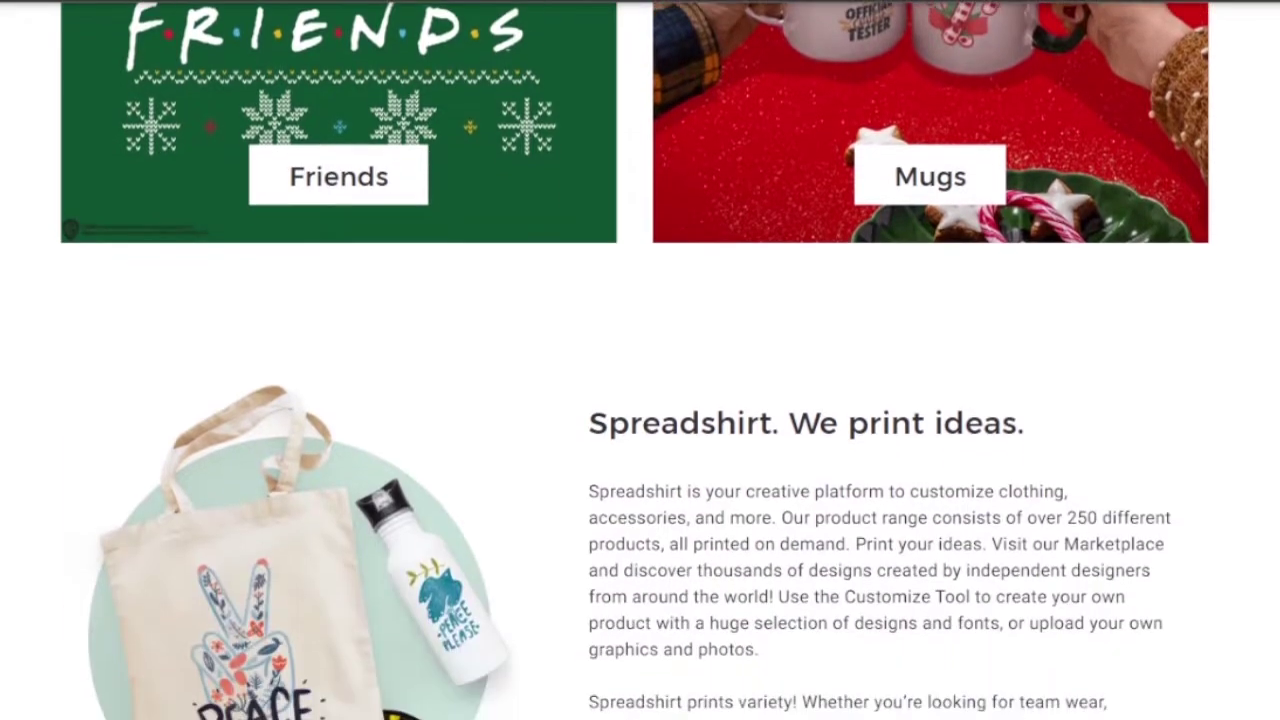
scroll(640, 360, up, 1)
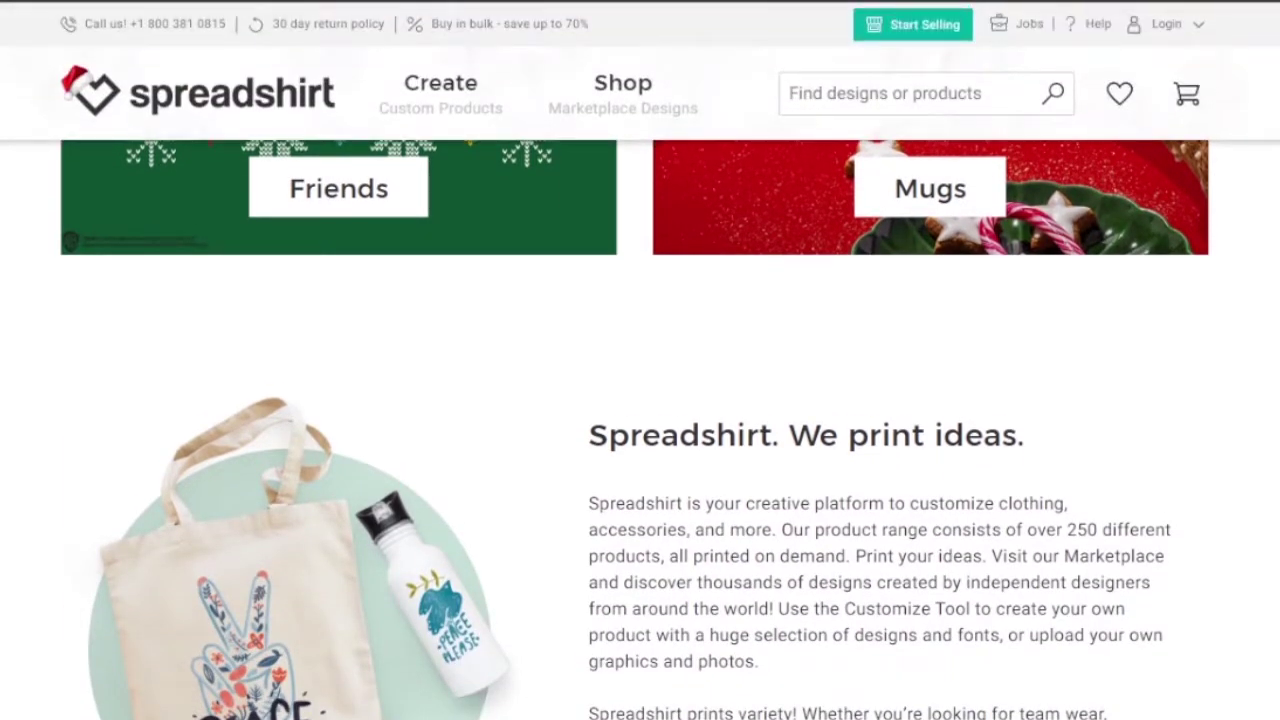
scroll(640, 360, down, 3)
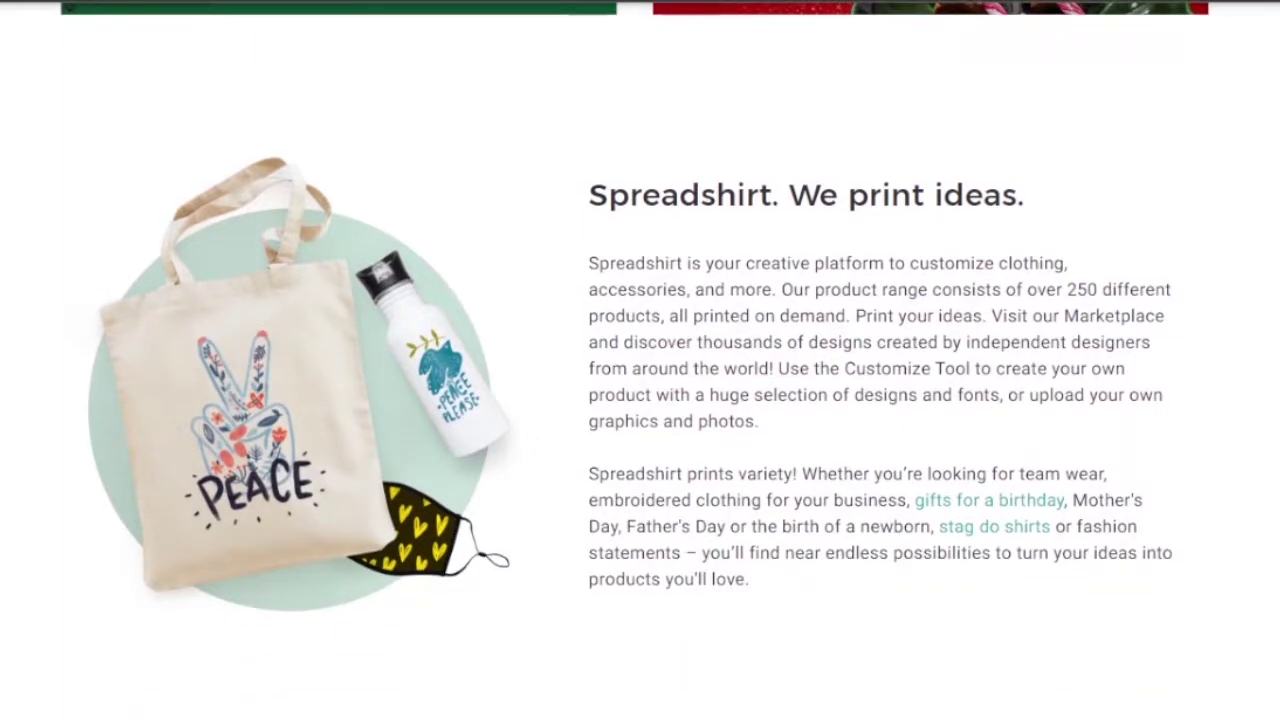
scroll(640, 360, down, 5)
scroll(640, 360, up, 4)
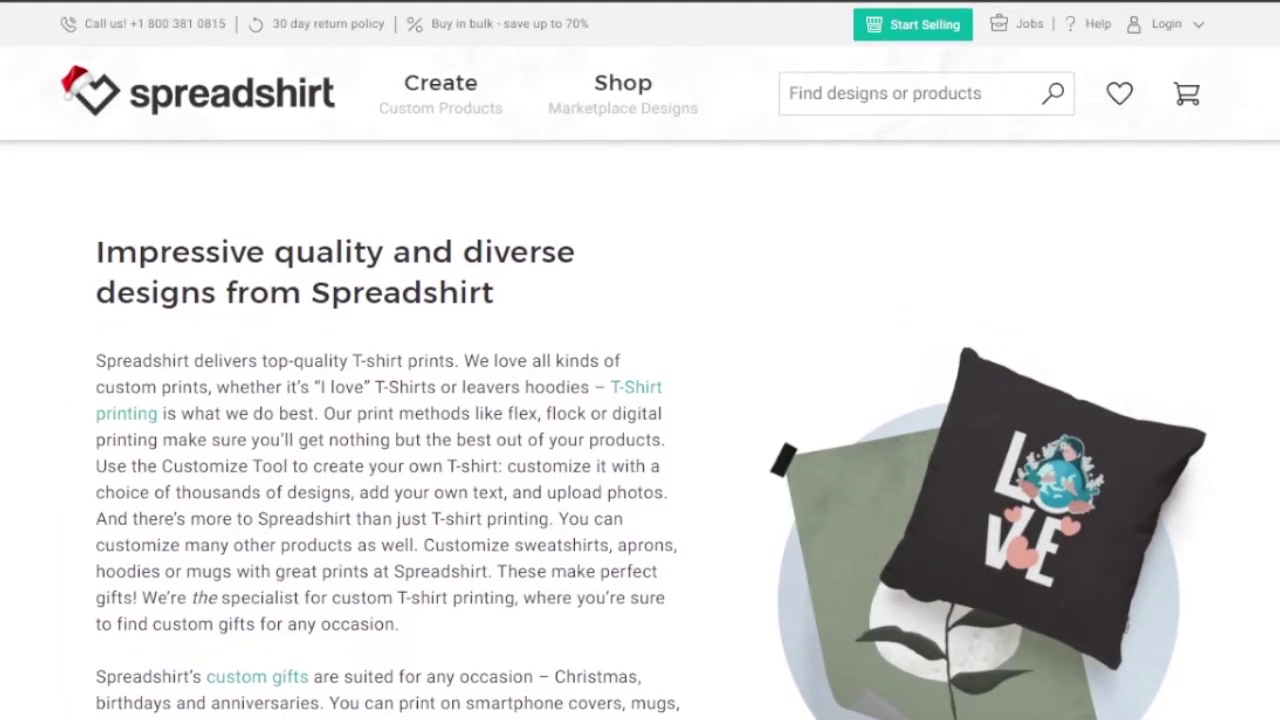
scroll(640, 360, down, 15)
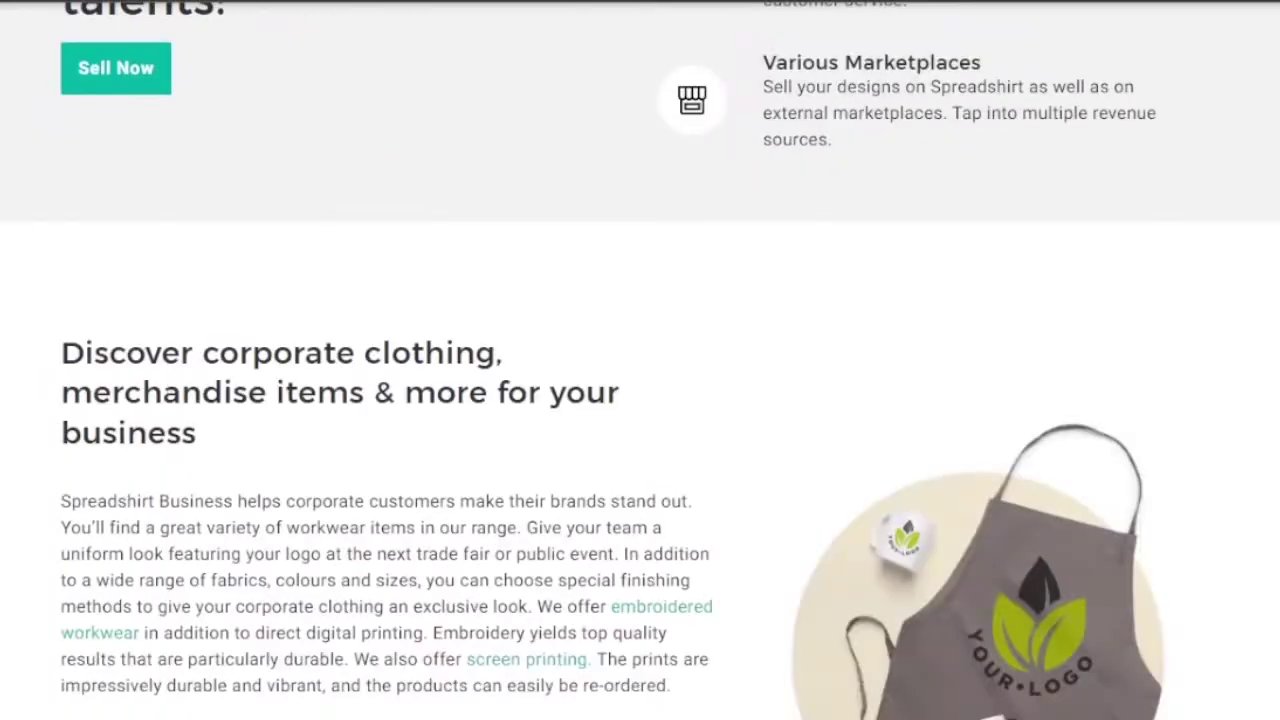
scroll(640, 360, up, 3)
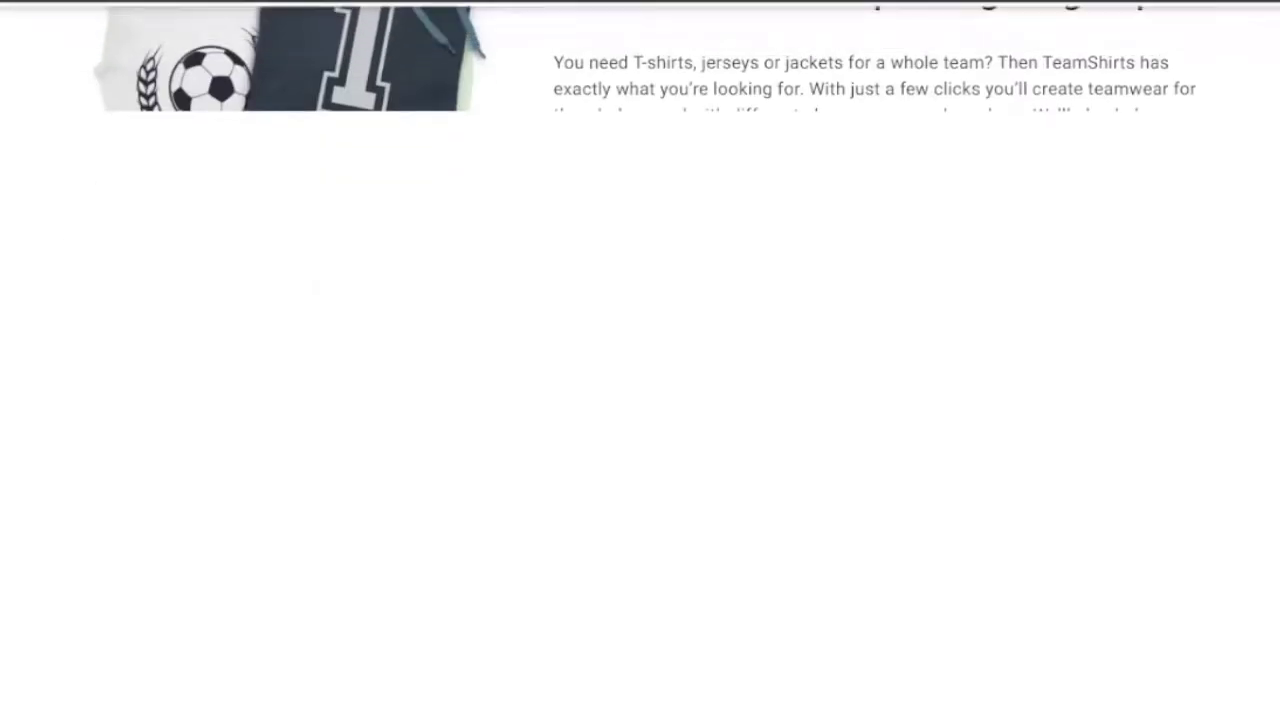
scroll(640, 360, up, 1)
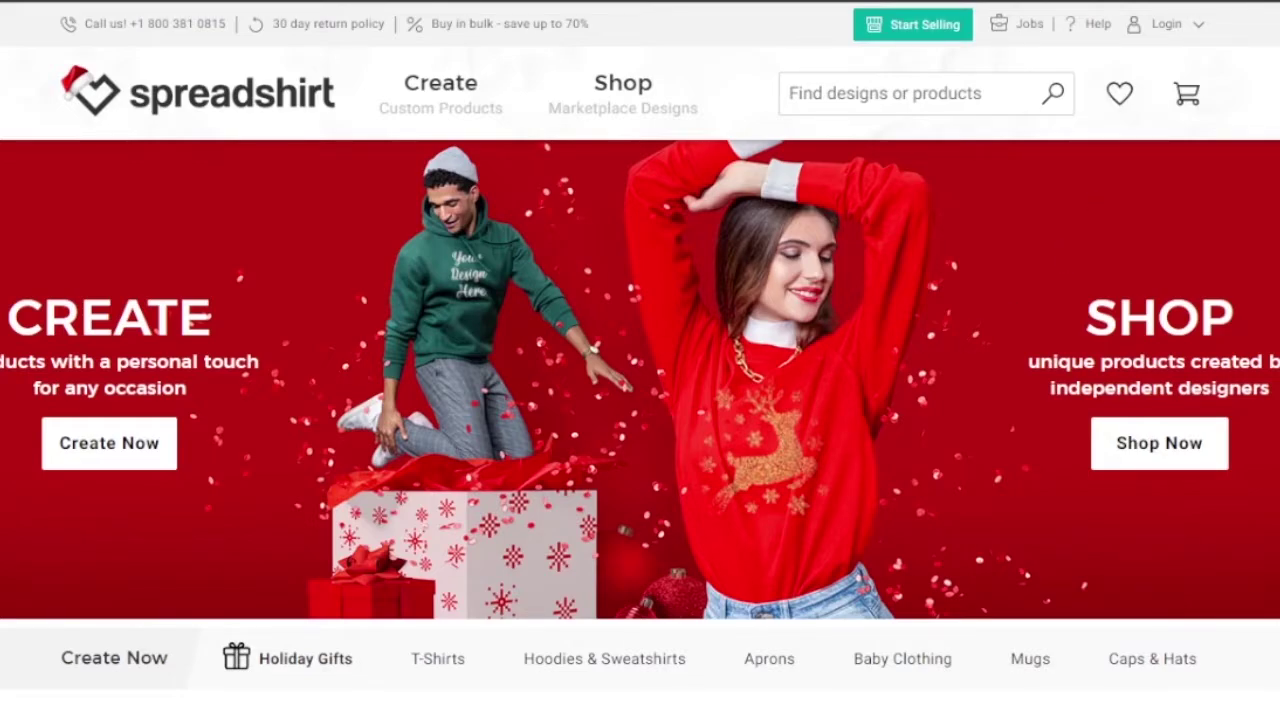
- Start creating a custom product and bring up the catalogue for choosing a product
scroll(640, 380, down, 2)
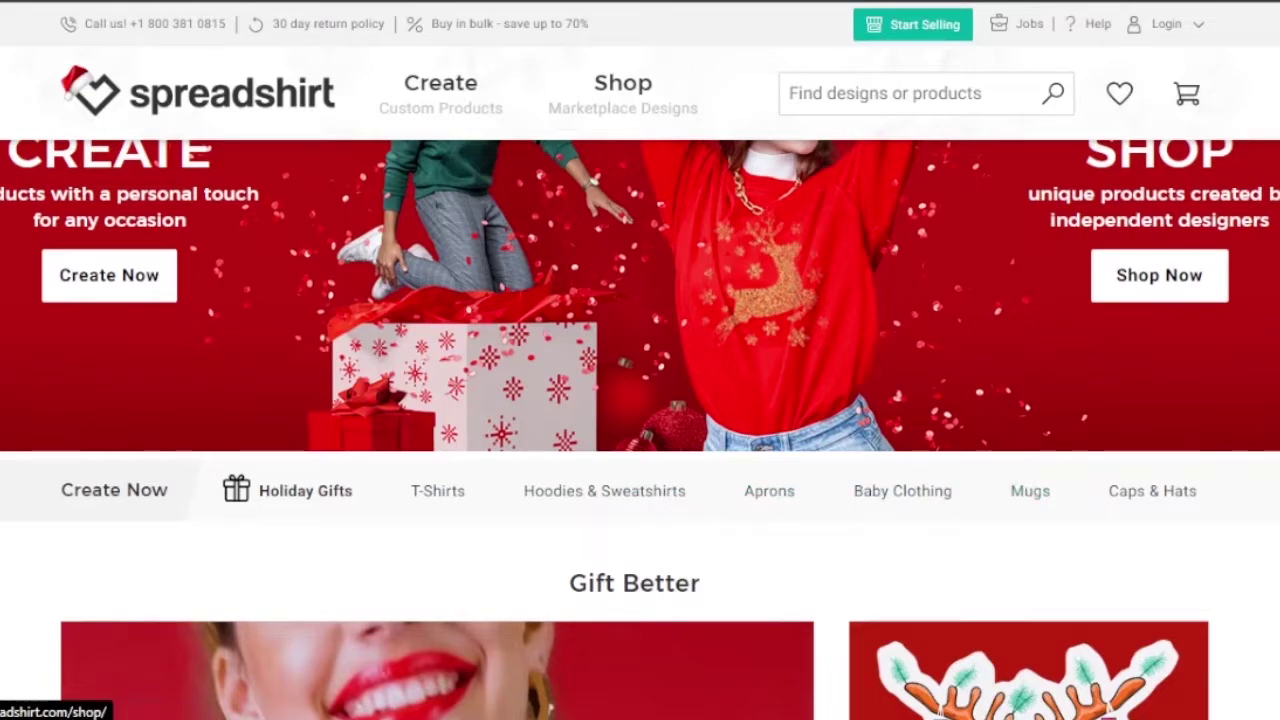
scroll(640, 400, up, 2)
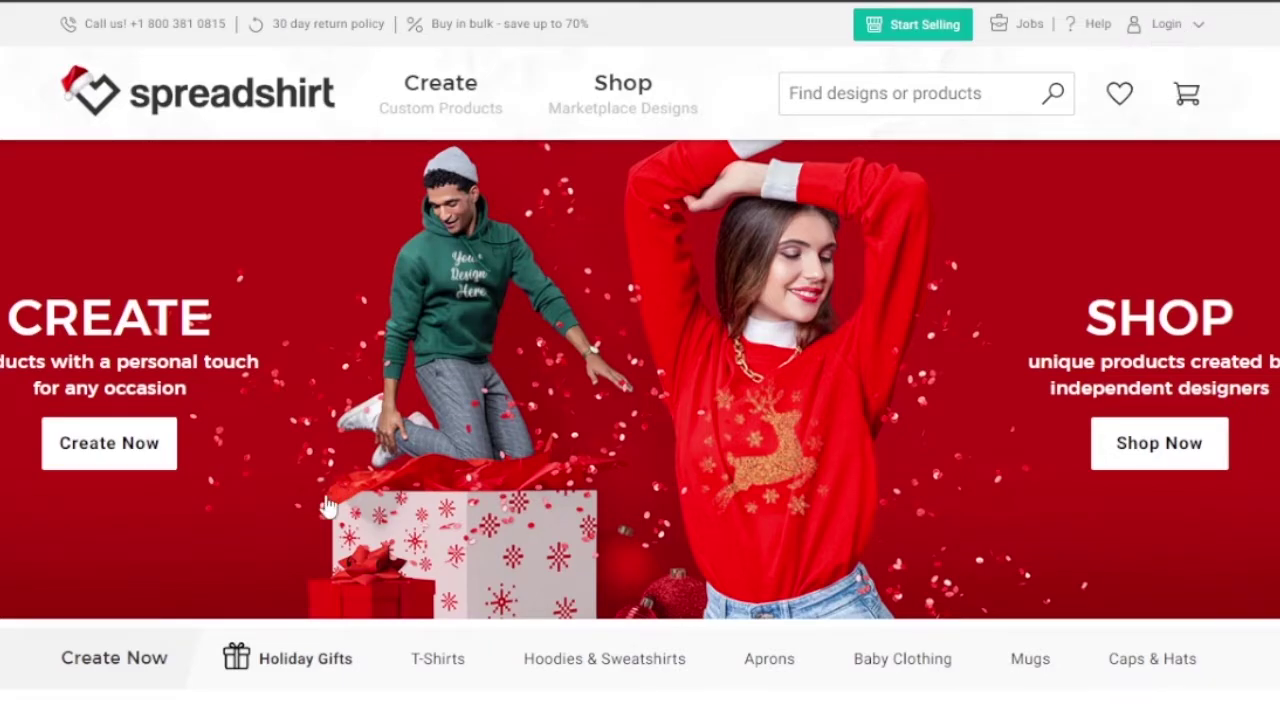
click(140, 448)
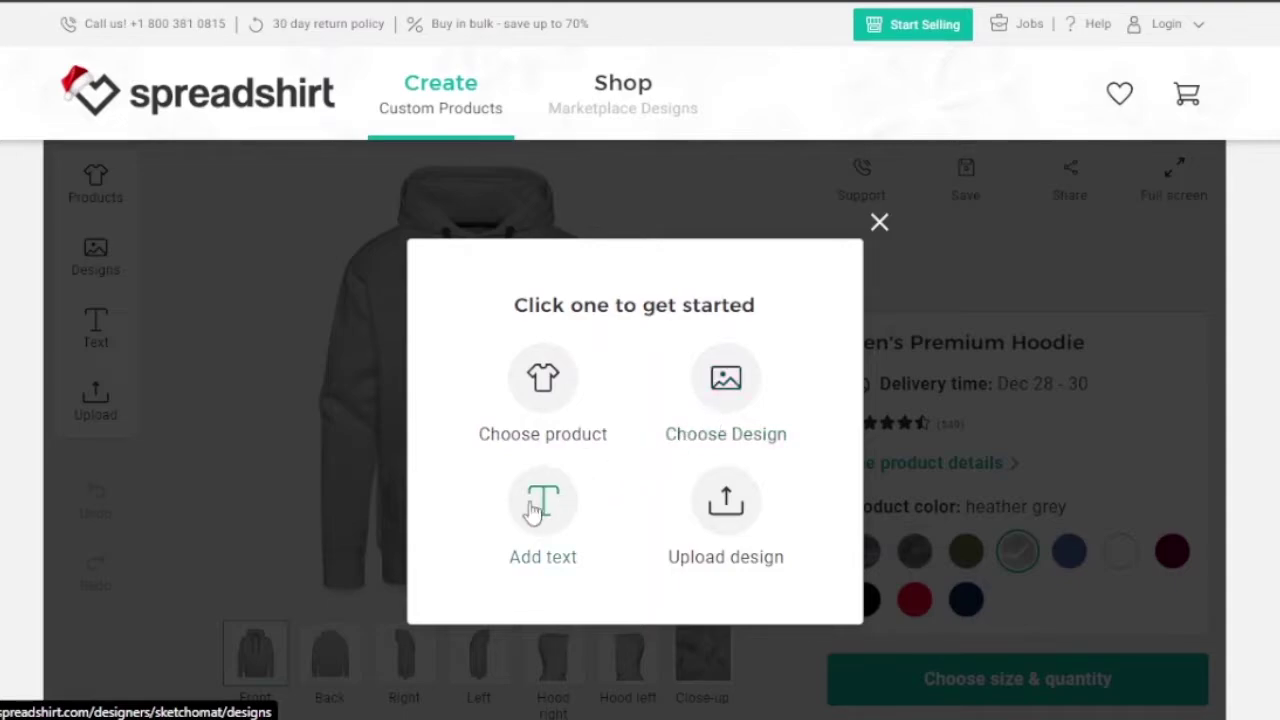
click(571, 413)
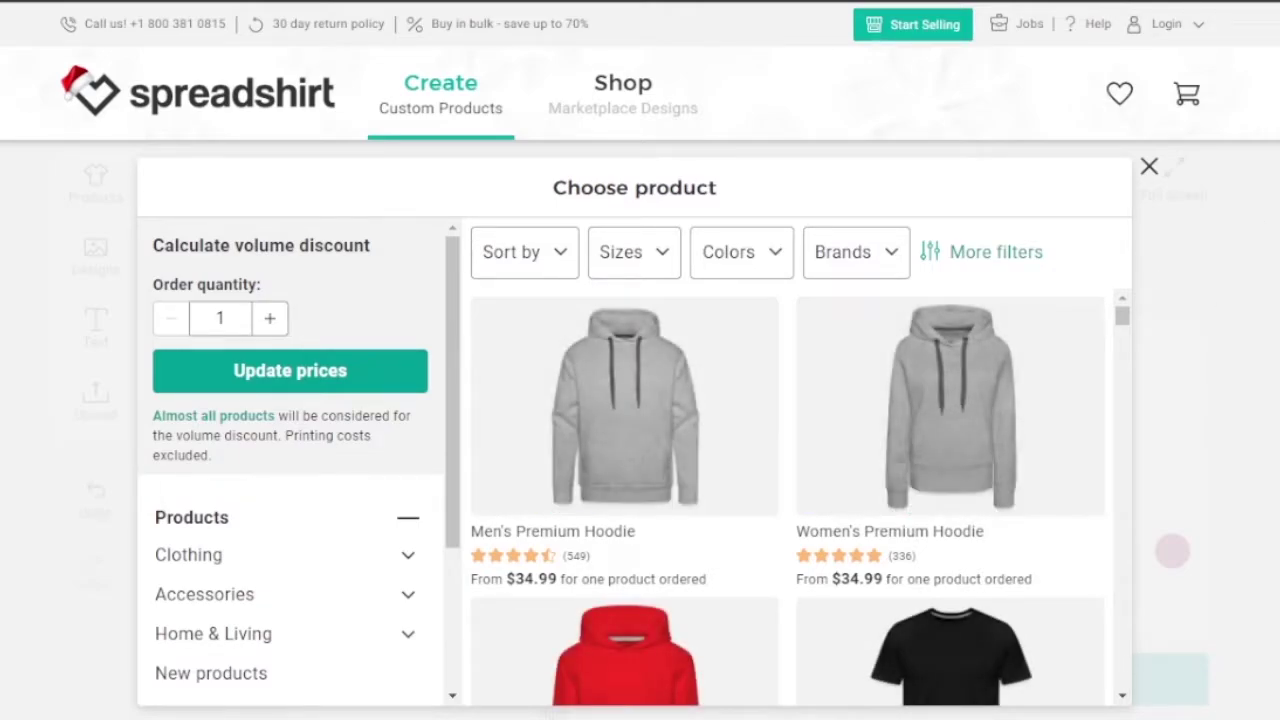
- Check the product catalogue's sorting options and the subcategories under Clothing
scroll(1123, 237, down, 1)
mouse_move(1123, 237)
mouse_down()
mouse_move(1128, 258)
mouse_move(1128, 235)
mouse_up()
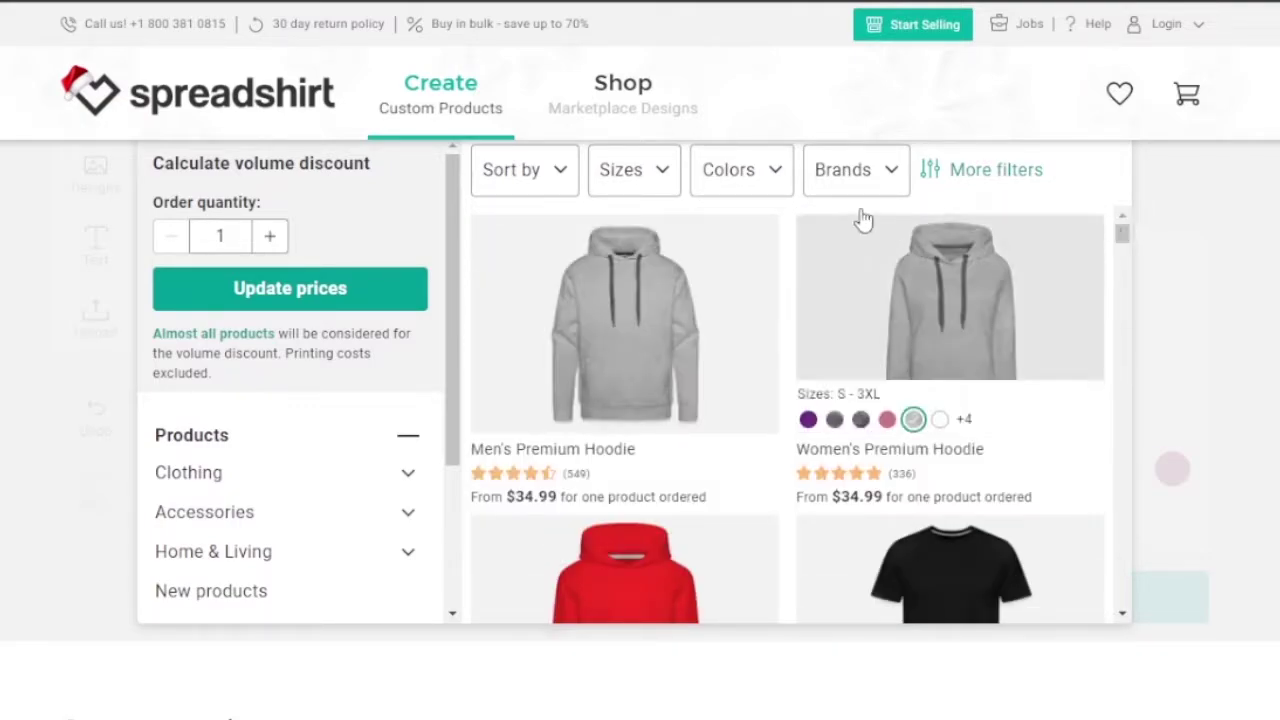
click(572, 178)
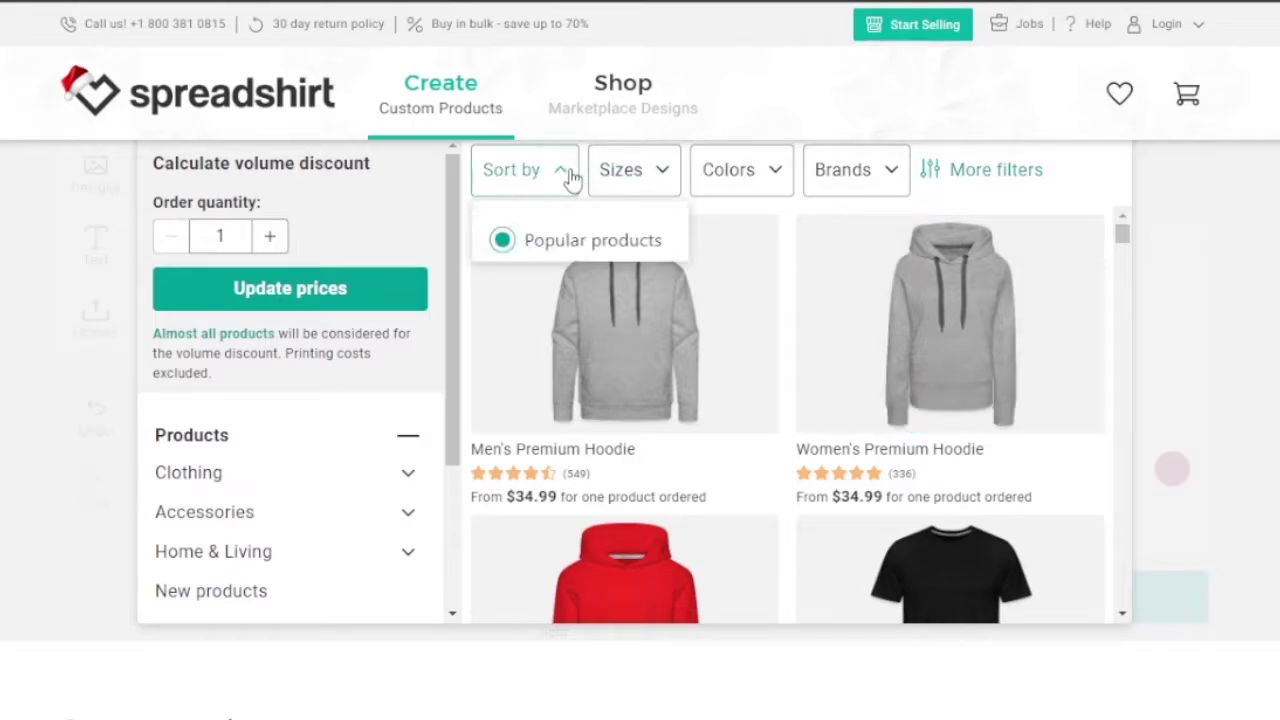
click(572, 178)
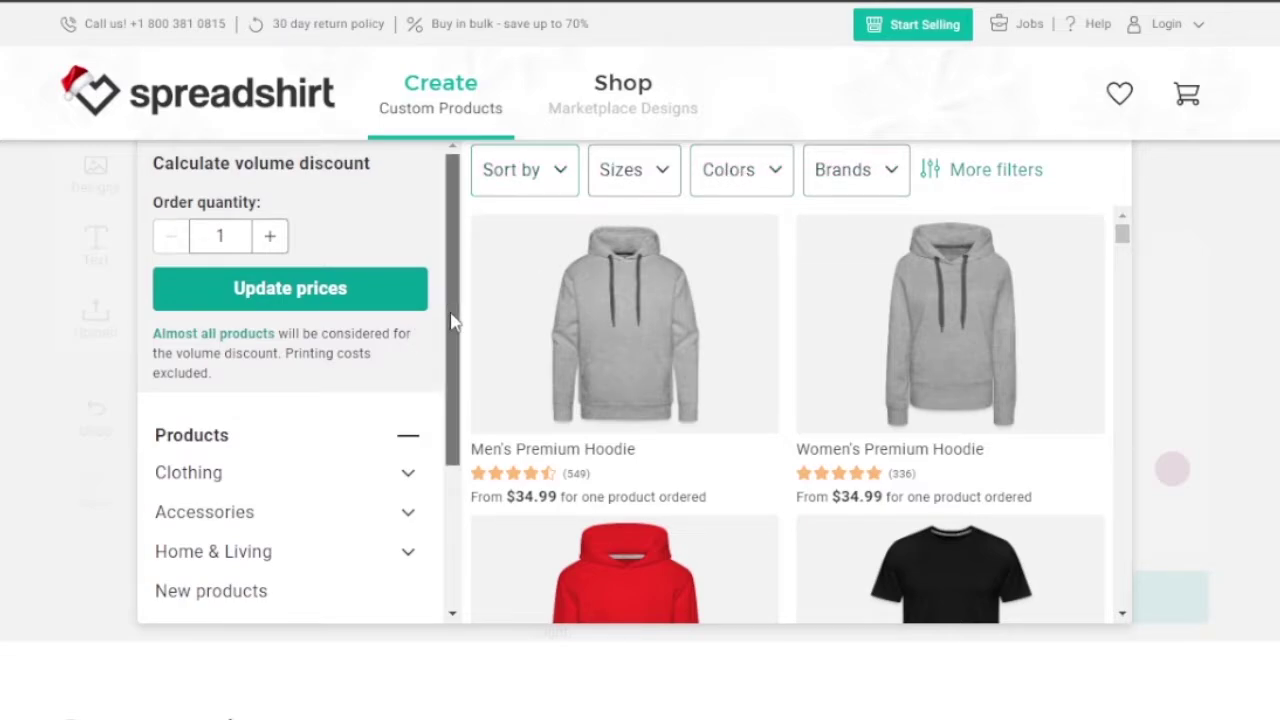
scroll(451, 320, down, 1)
scroll(420, 437, down, 3)
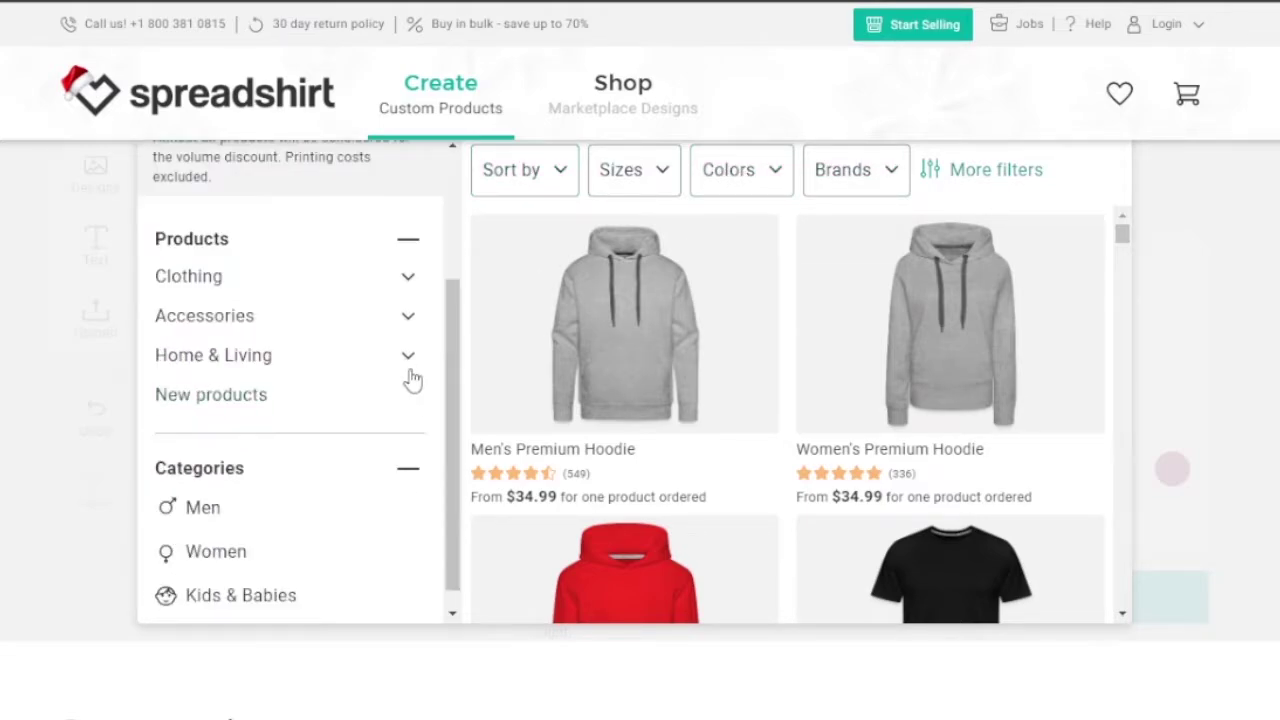
click(409, 277)
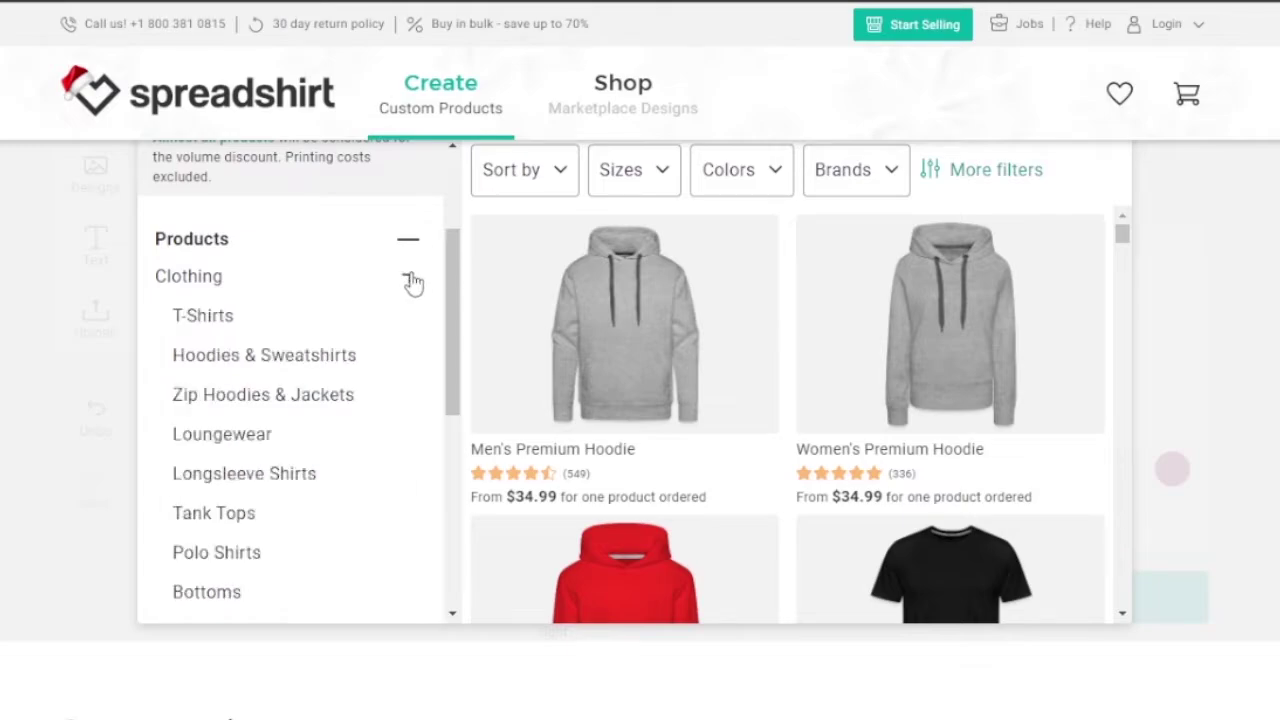
click(411, 280)
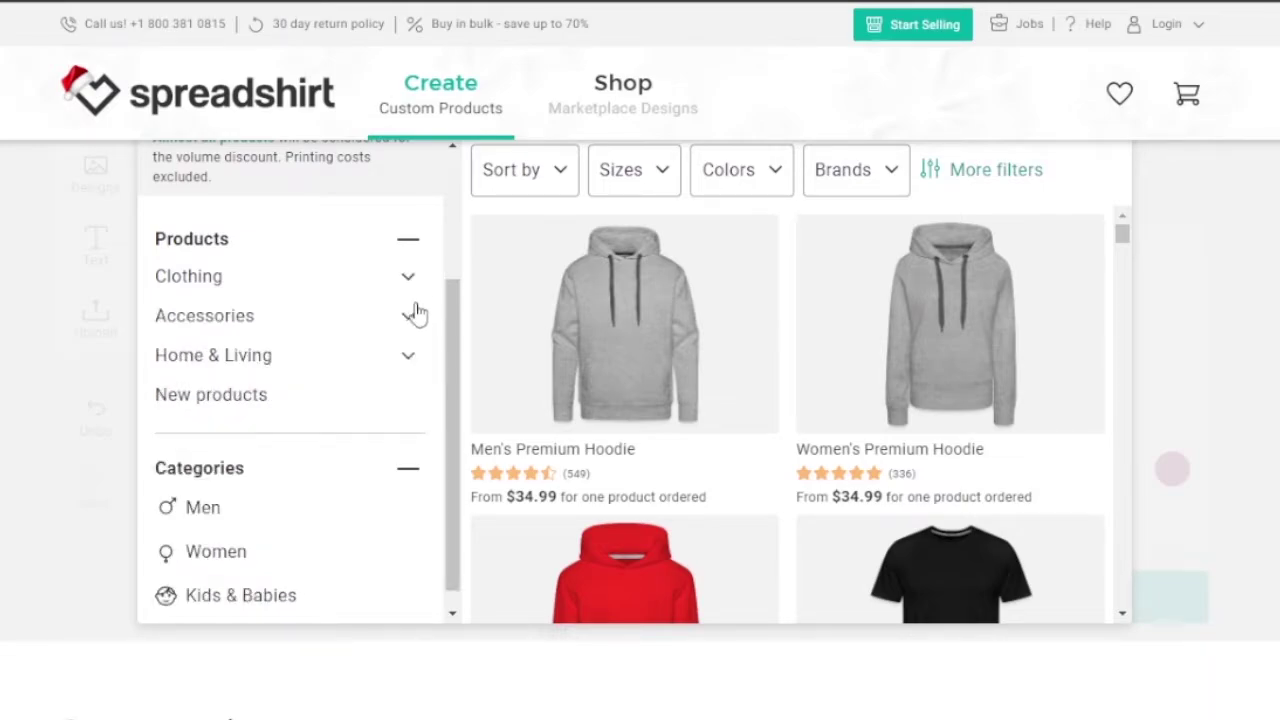
- Expand the Accessories and Home & Living categories and show only the Water Bottles products
click(412, 318)
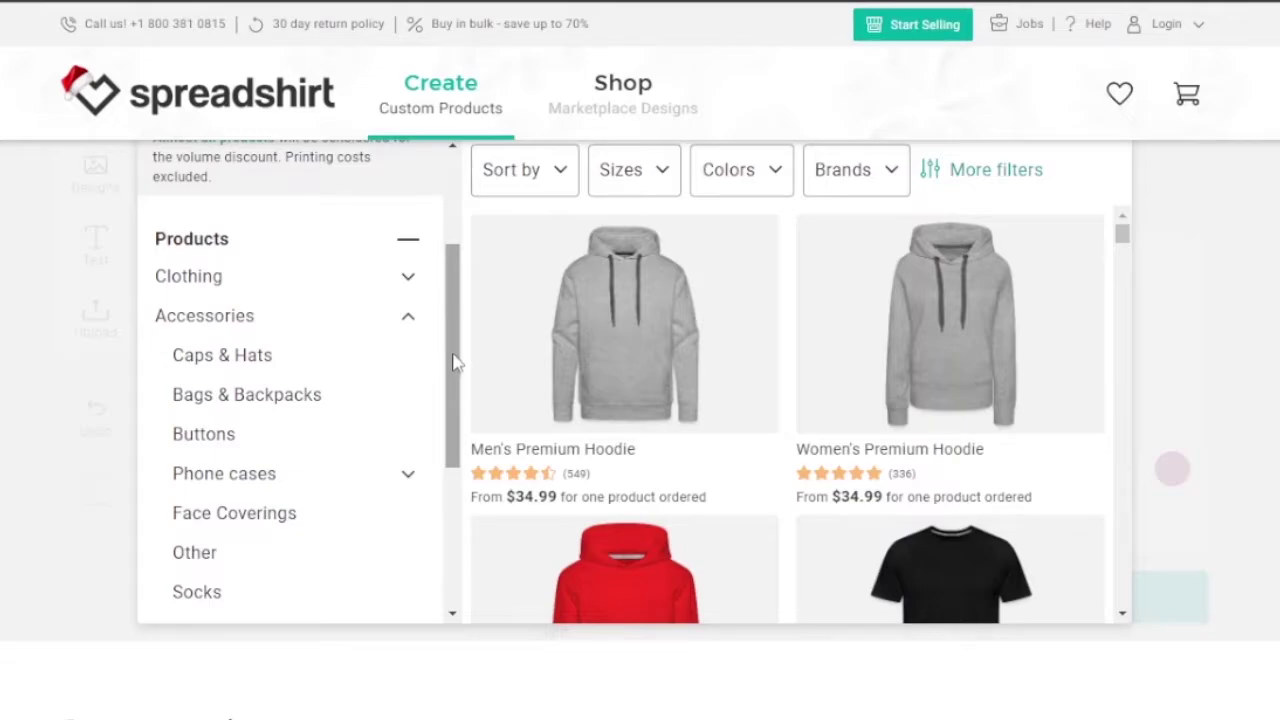
scroll(450, 500, down, 3)
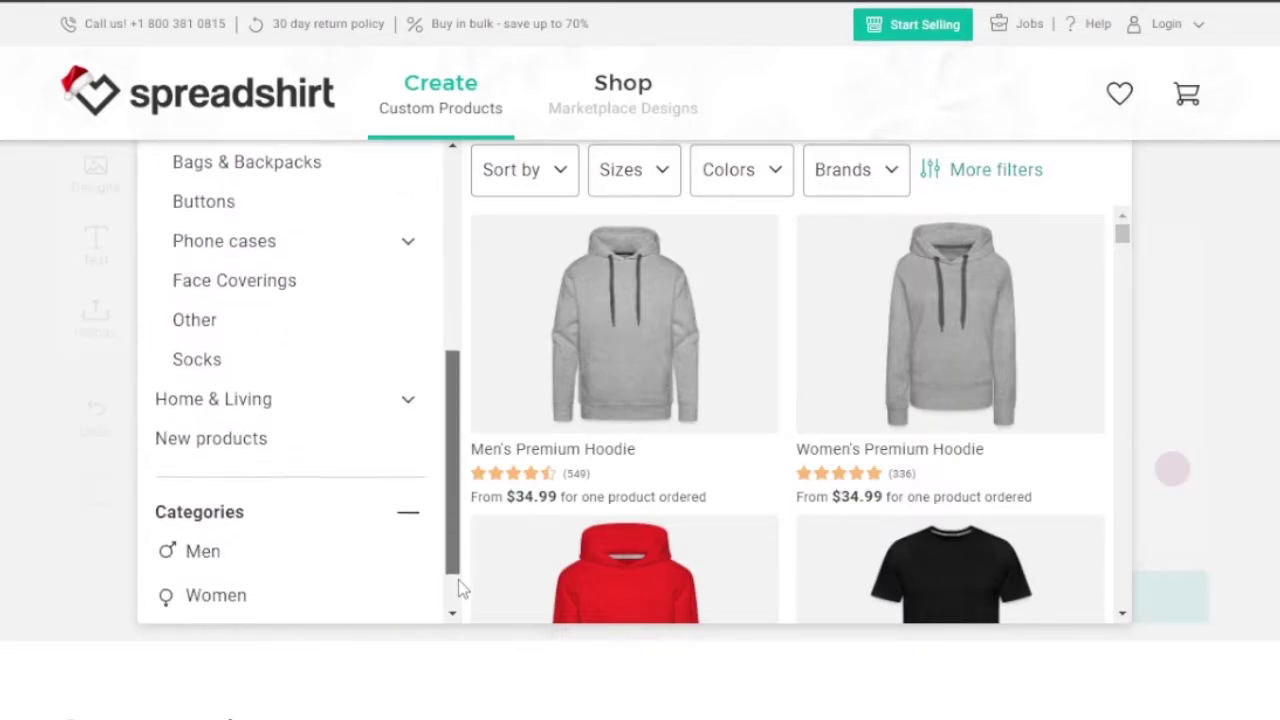
click(409, 392)
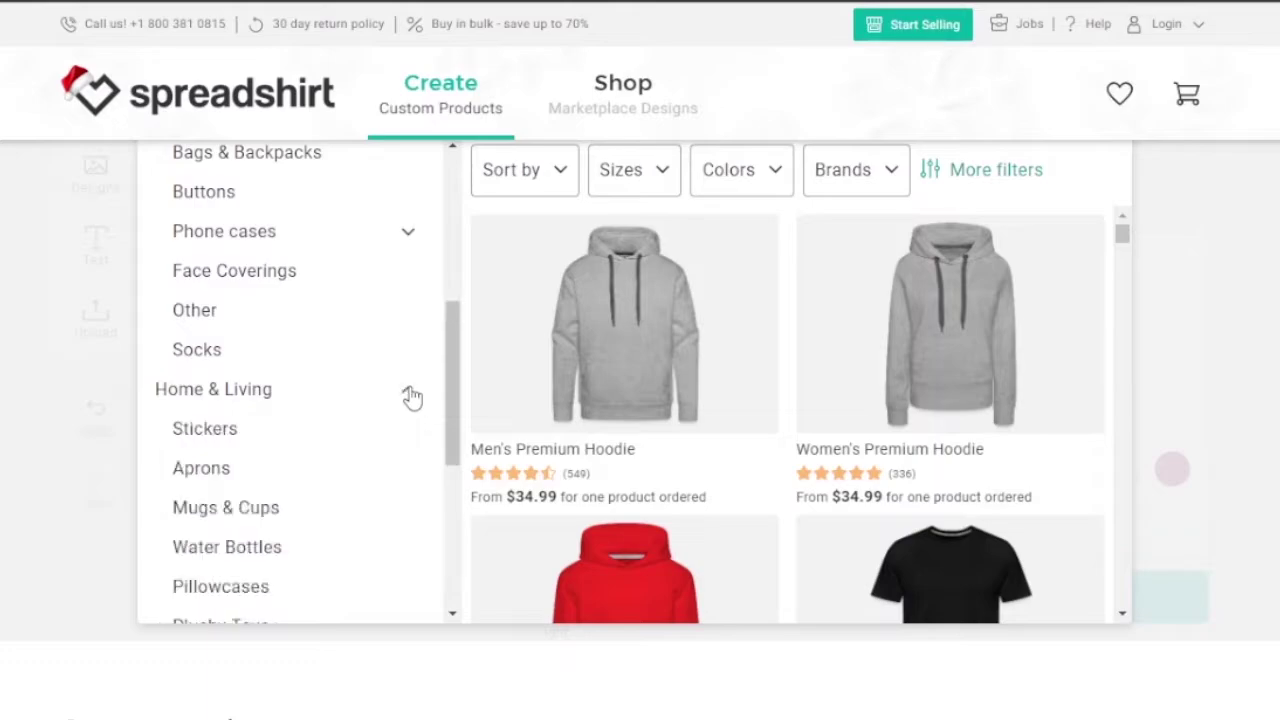
drag(455, 353, 457, 403)
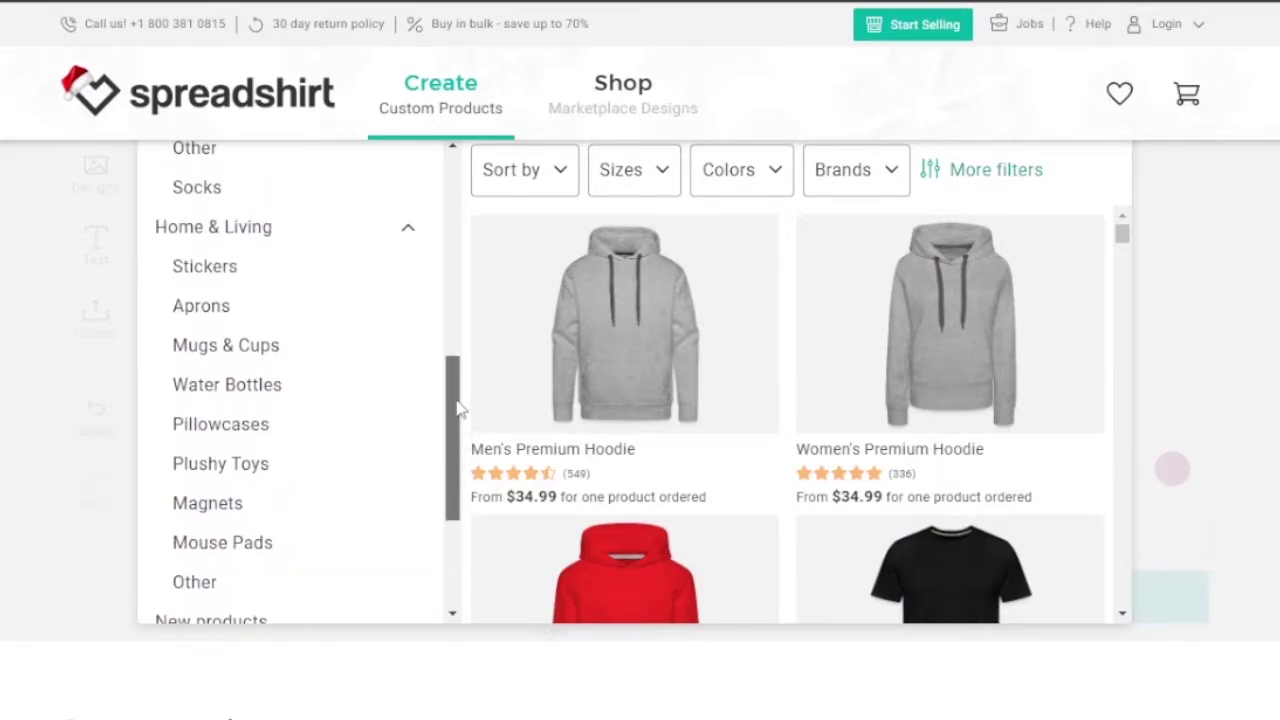
click(265, 390)
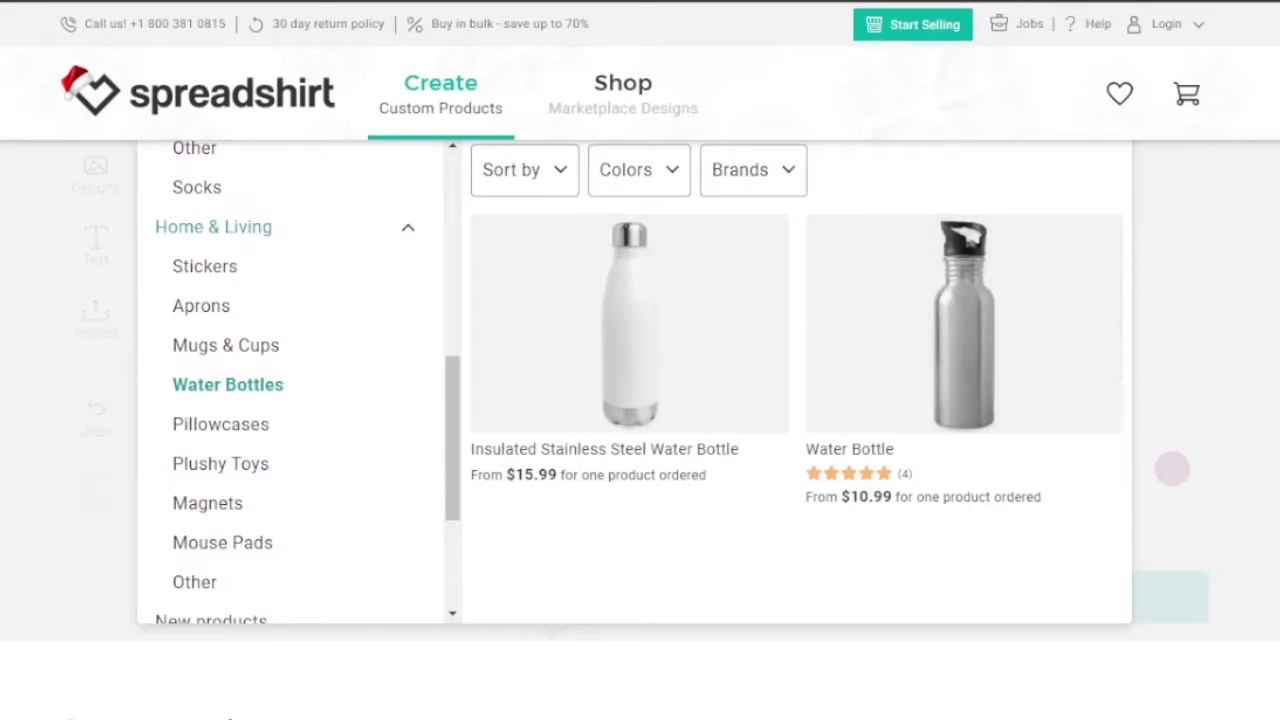
- Choose the white Water Bottle as the product to customize
scroll(640, 400, up, 1)
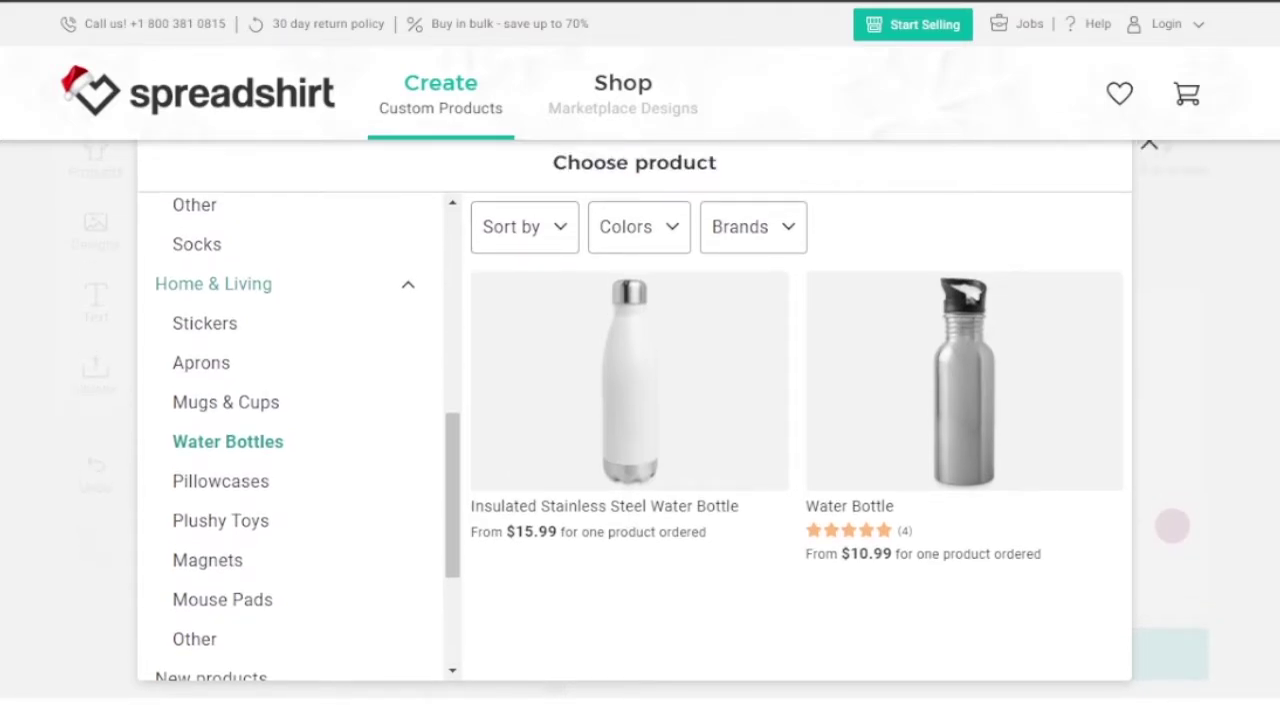
scroll(640, 430, up, 1)
scroll(640, 430, down, 1)
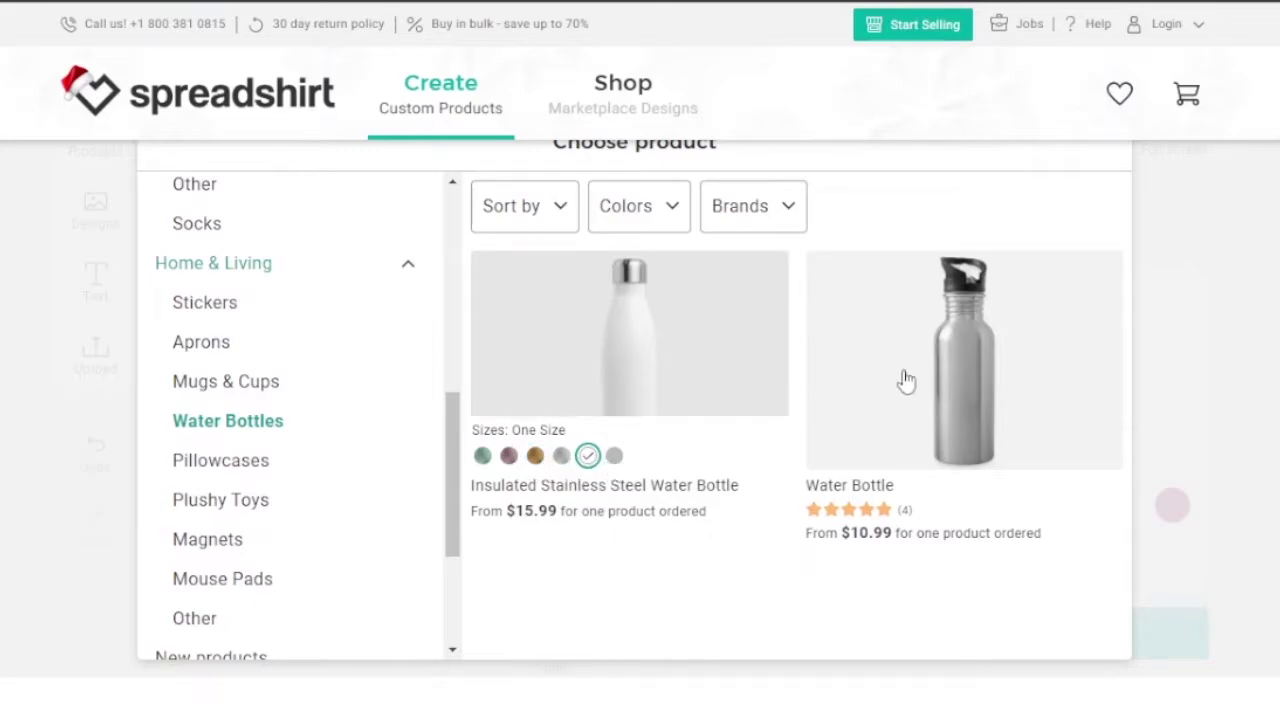
click(819, 459)
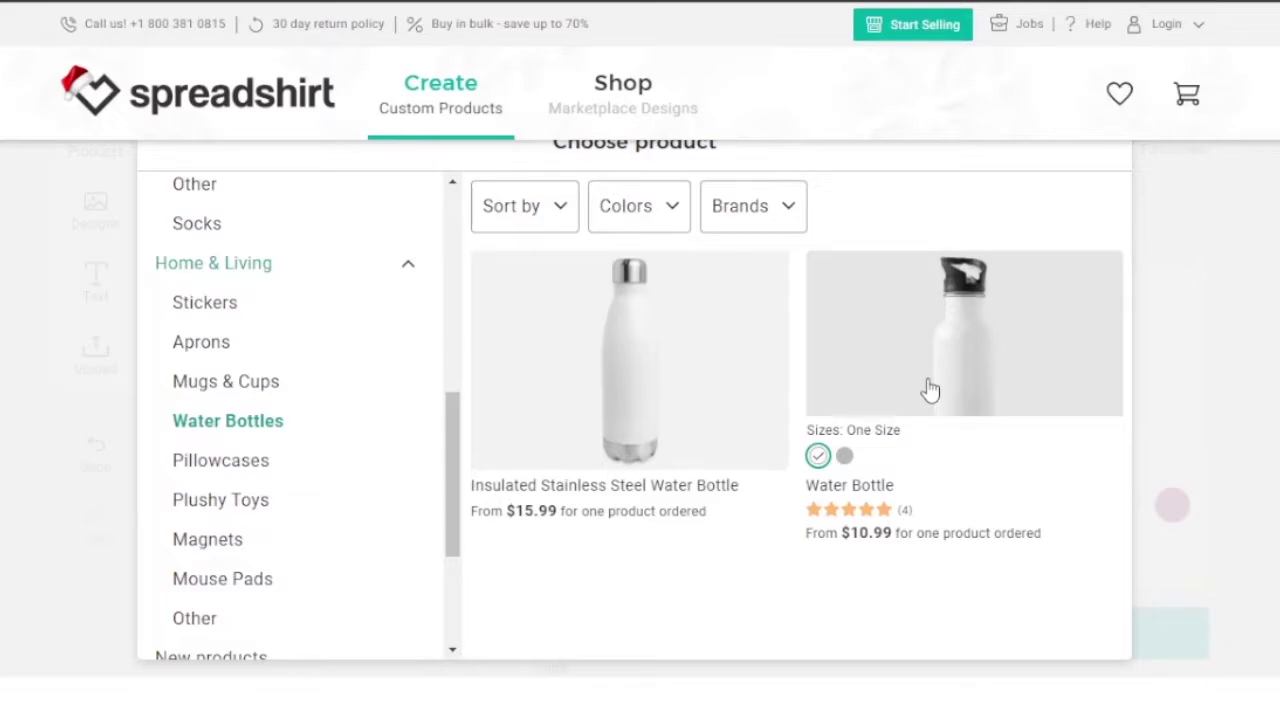
click(928, 388)
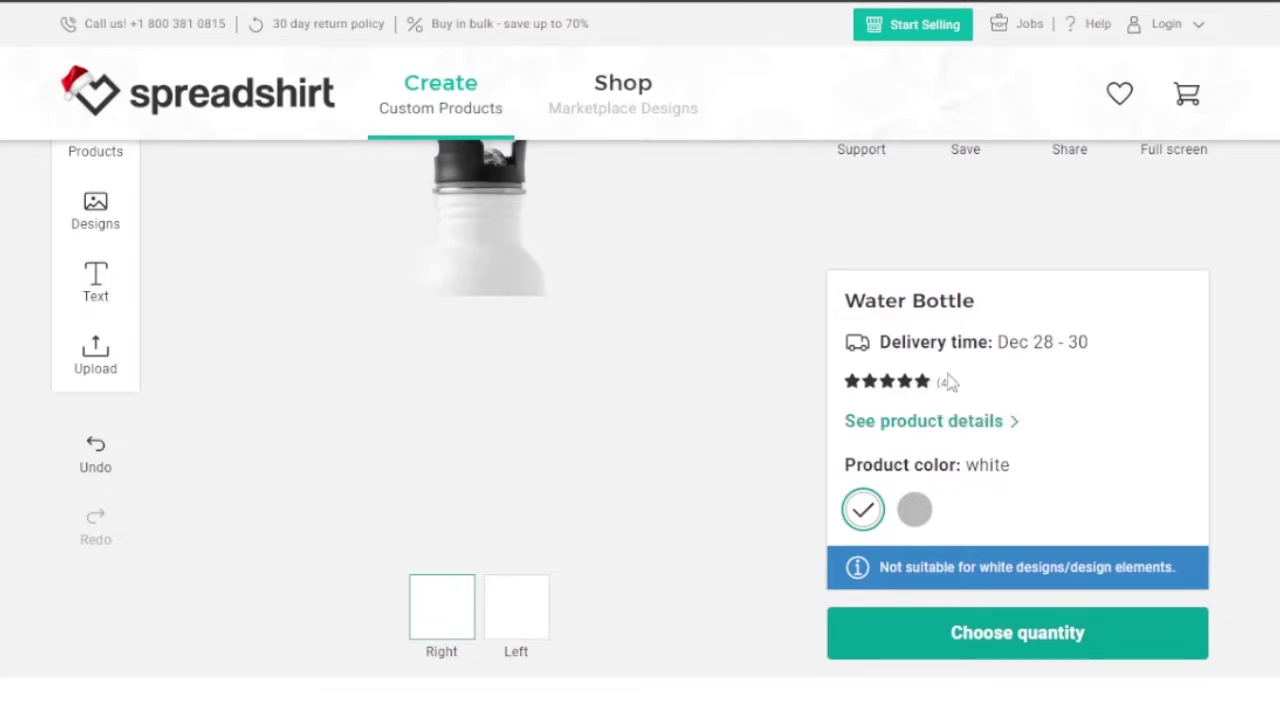
- Check the water bottle's customer reviews and product details, and switch the design view to its Left side
scroll(640, 360, down, 10)
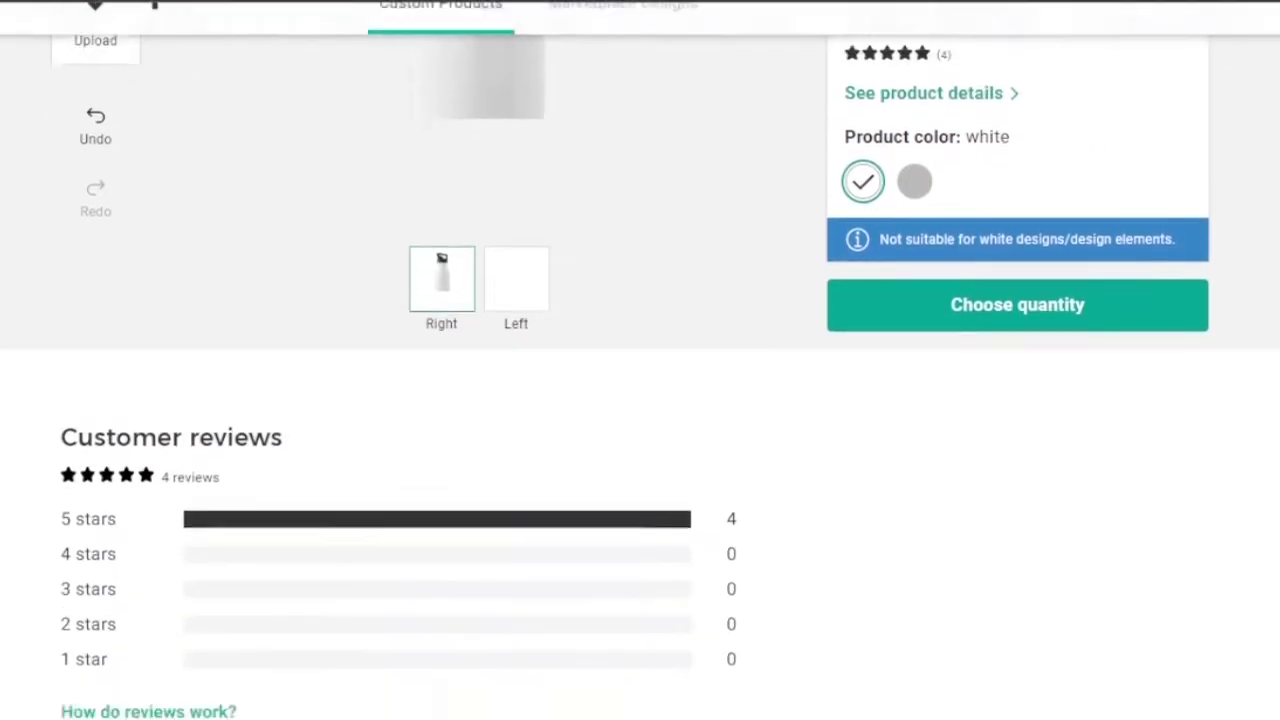
scroll(640, 360, up, 10)
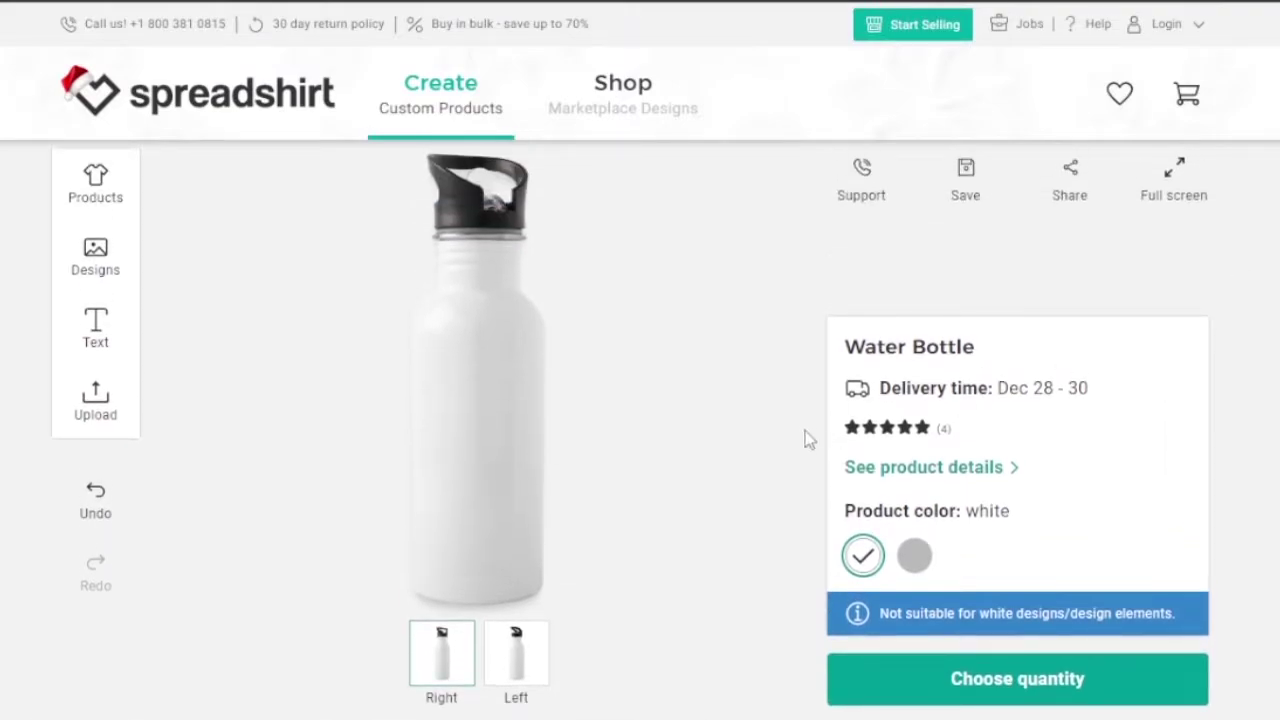
click(510, 680)
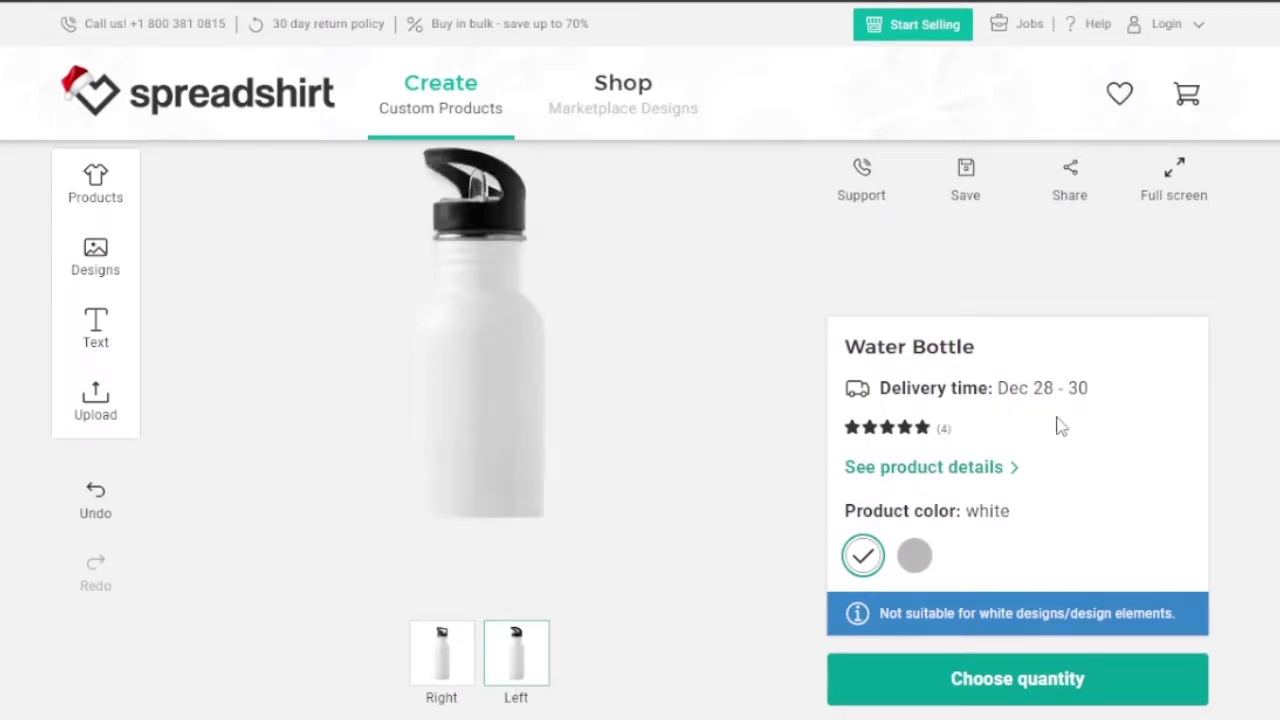
click(995, 470)
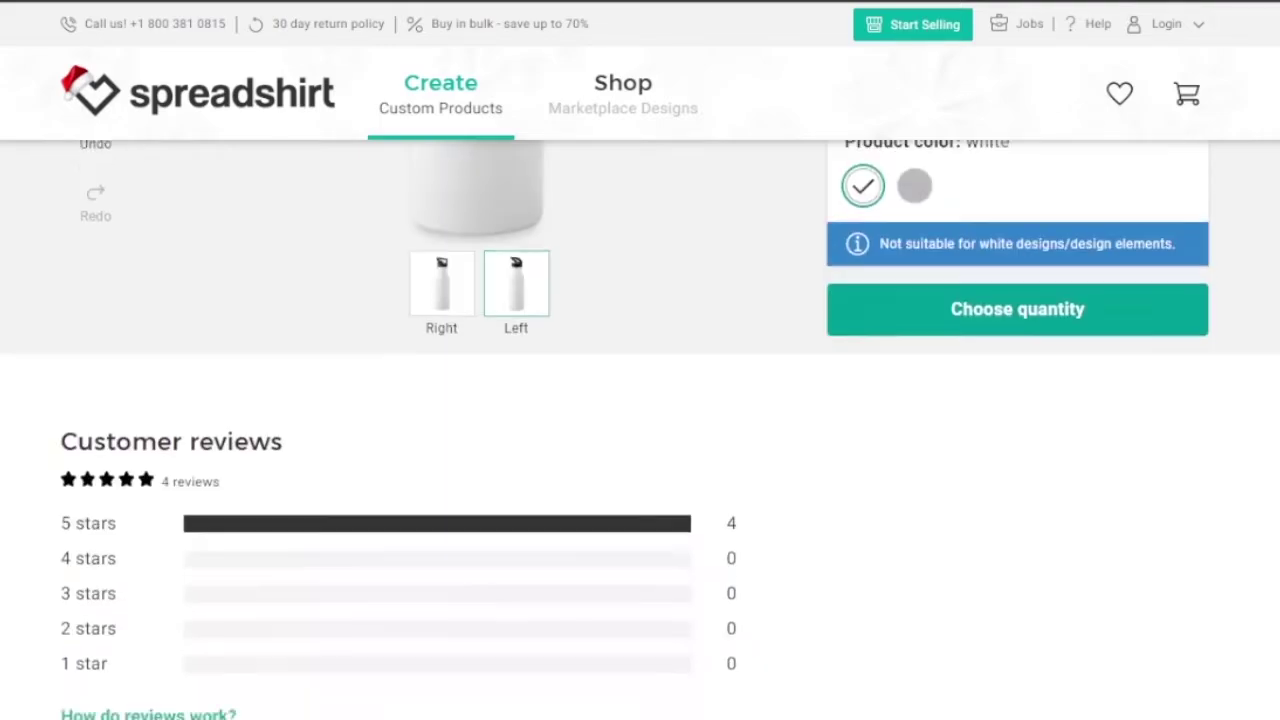
scroll(640, 360, down, 5)
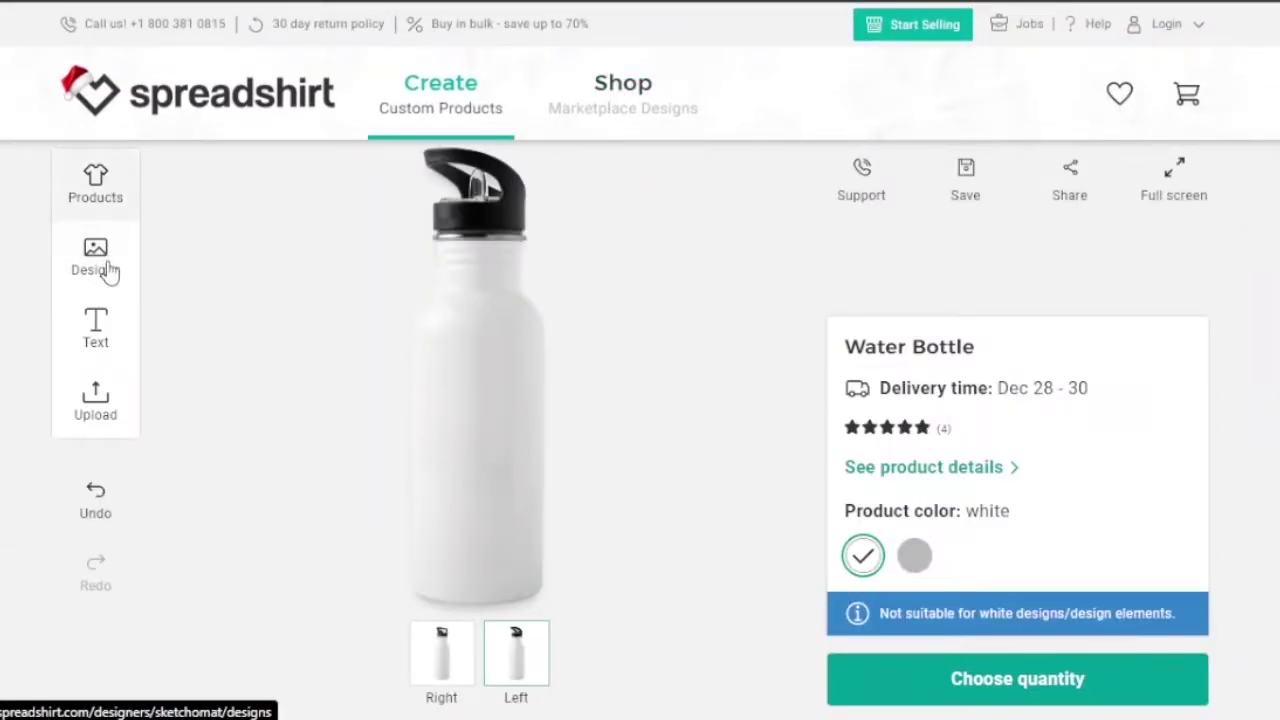
- Bring up the design library and search it for "Christmas" designs
click(95, 262)
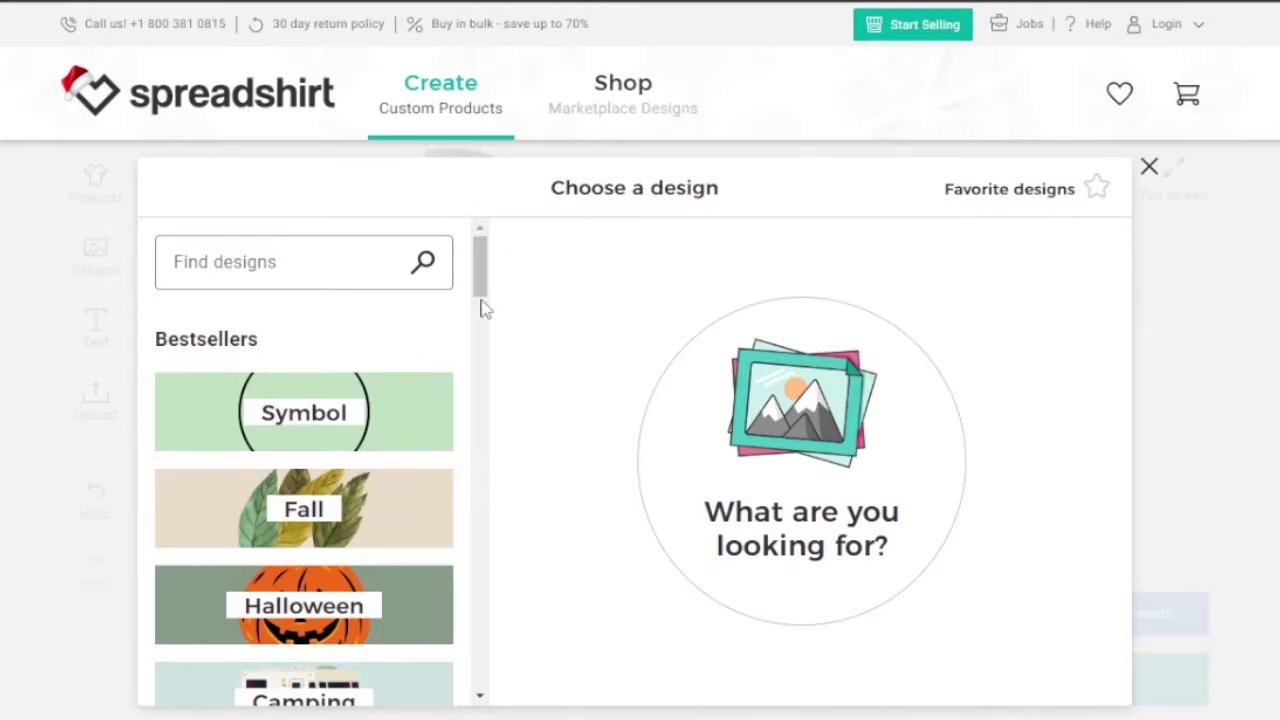
scroll(481, 300, down, 4)
drag(481, 302, 486, 180)
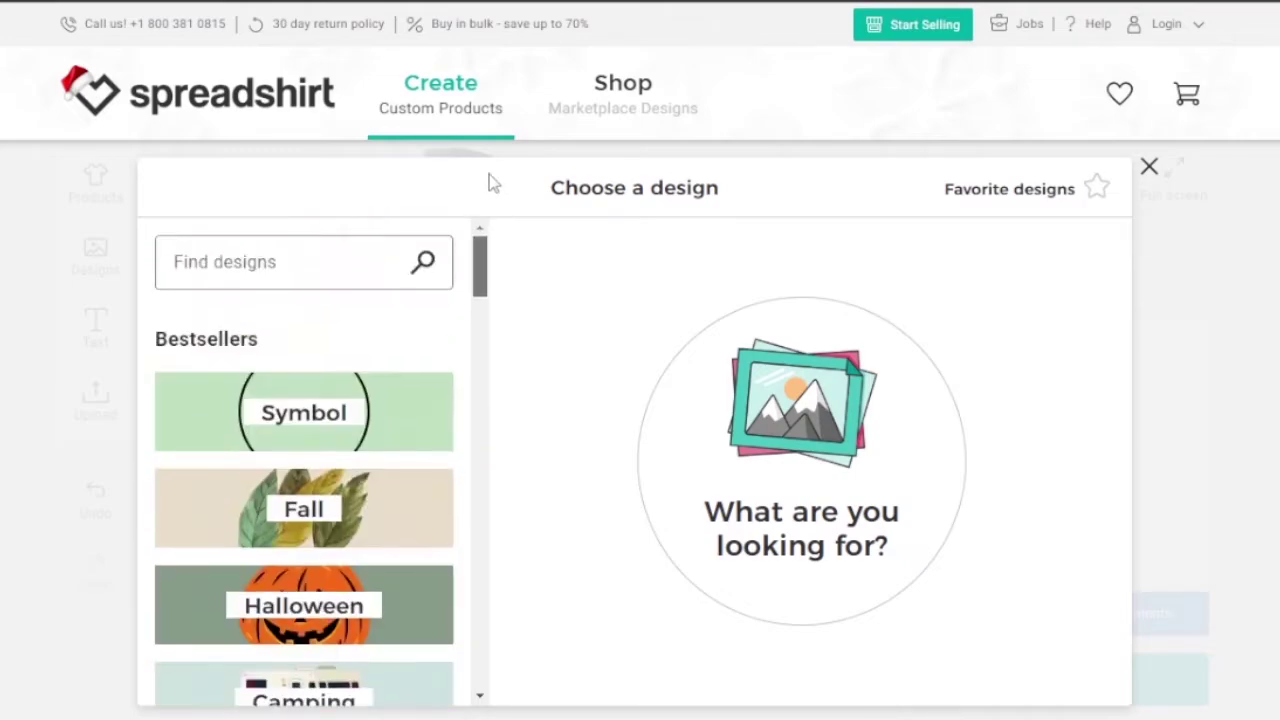
click(303, 261)
text(christ)
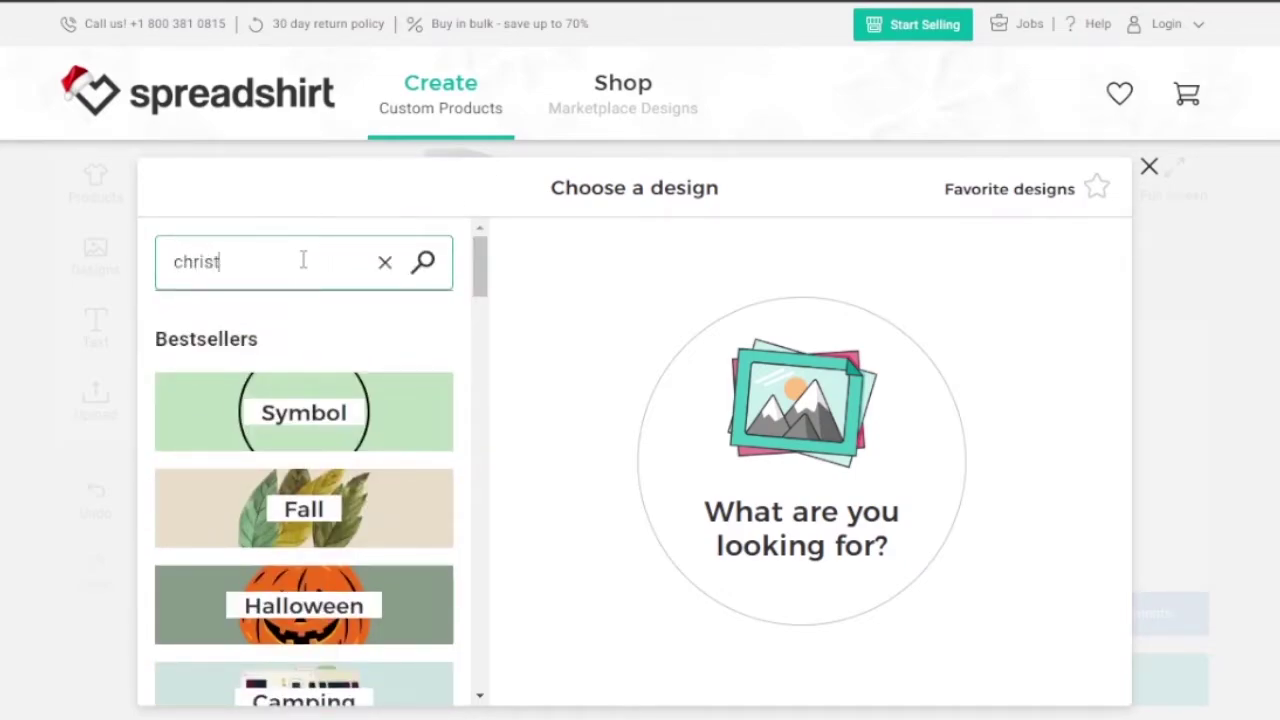
text(mas)
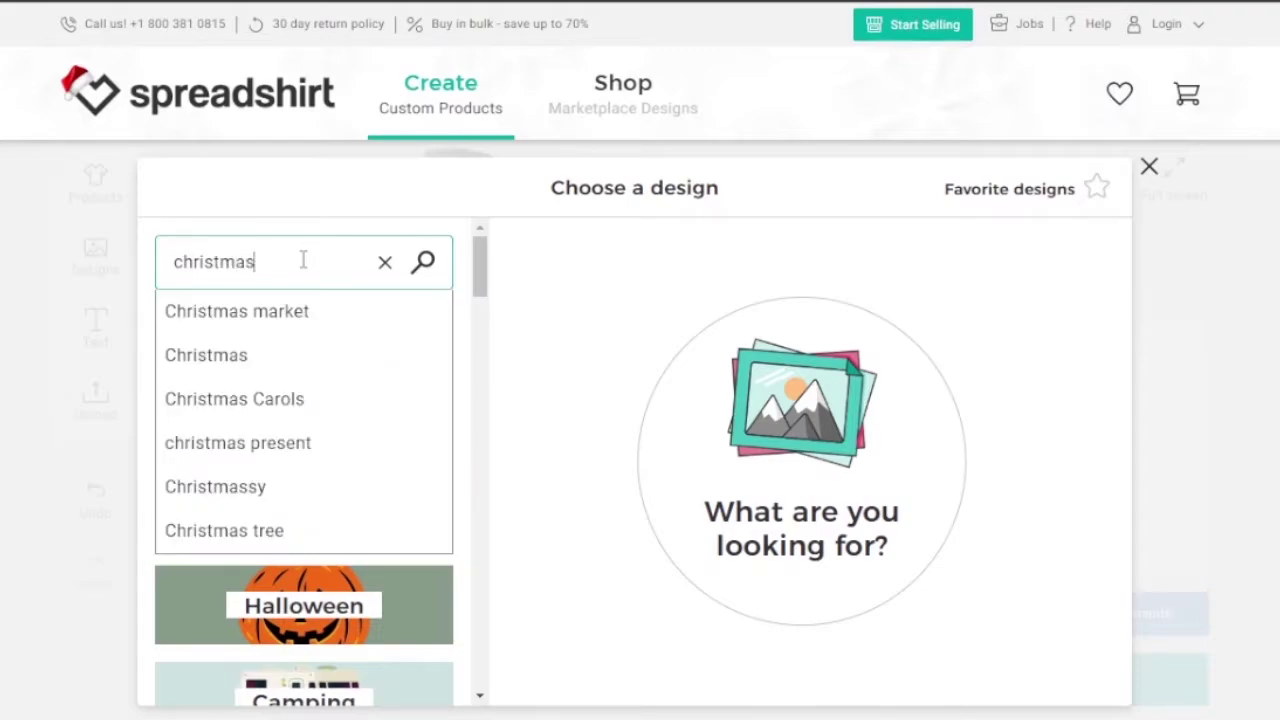
click(284, 357)
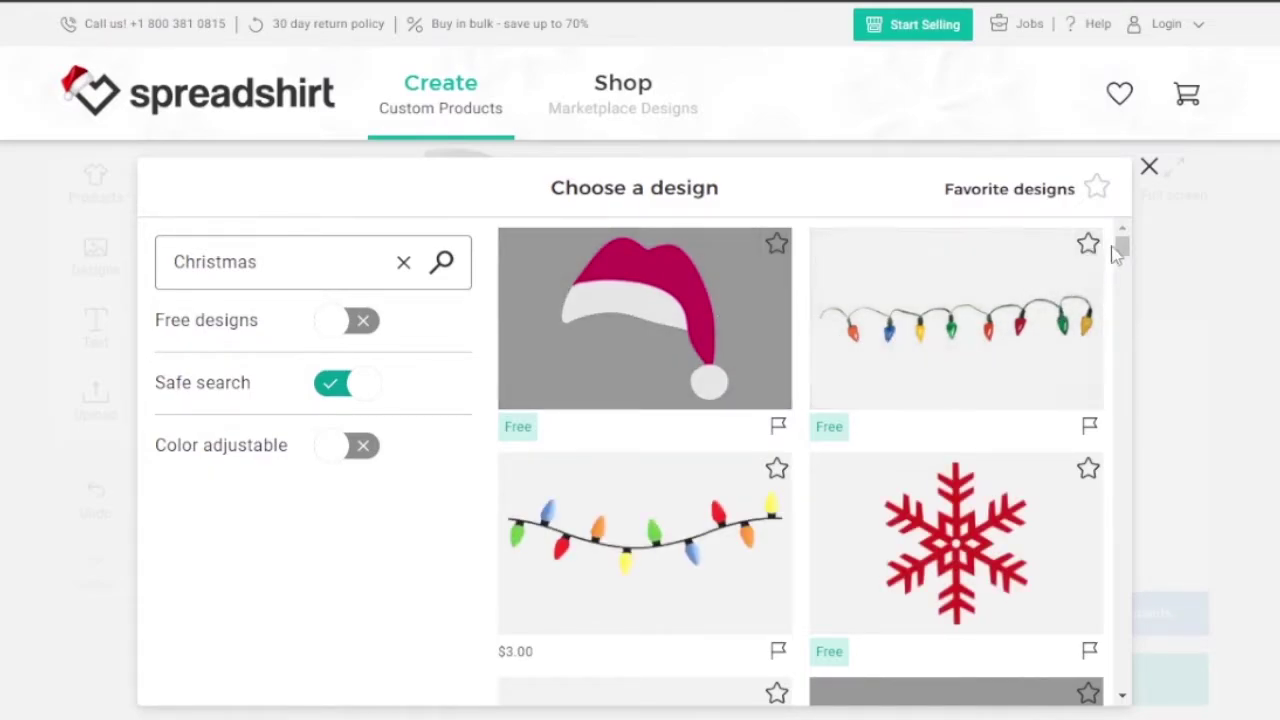
- Add the free ChainOfLights design to the bottle, enlarge it to the print area's width and tilt it upward to the right
mouse_move(1124, 250)
mouse_down()
mouse_move(1124, 277)
mouse_move(1127, 236)
mouse_up()
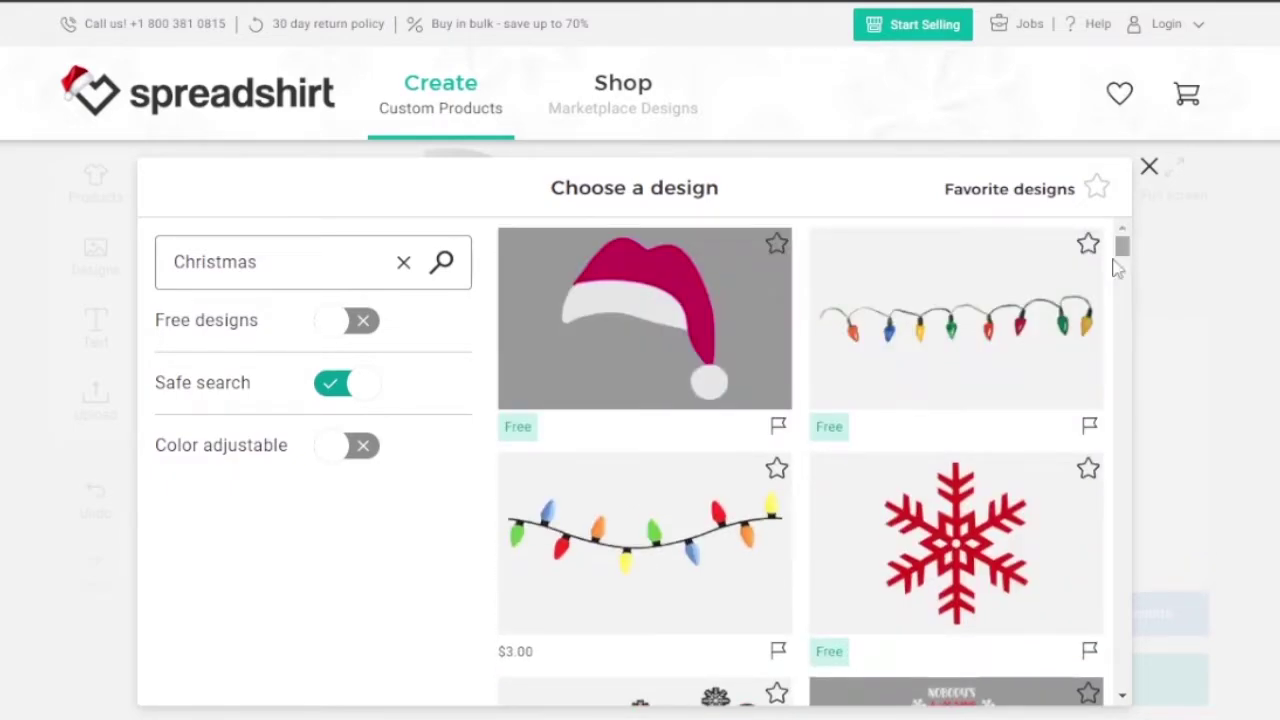
click(970, 314)
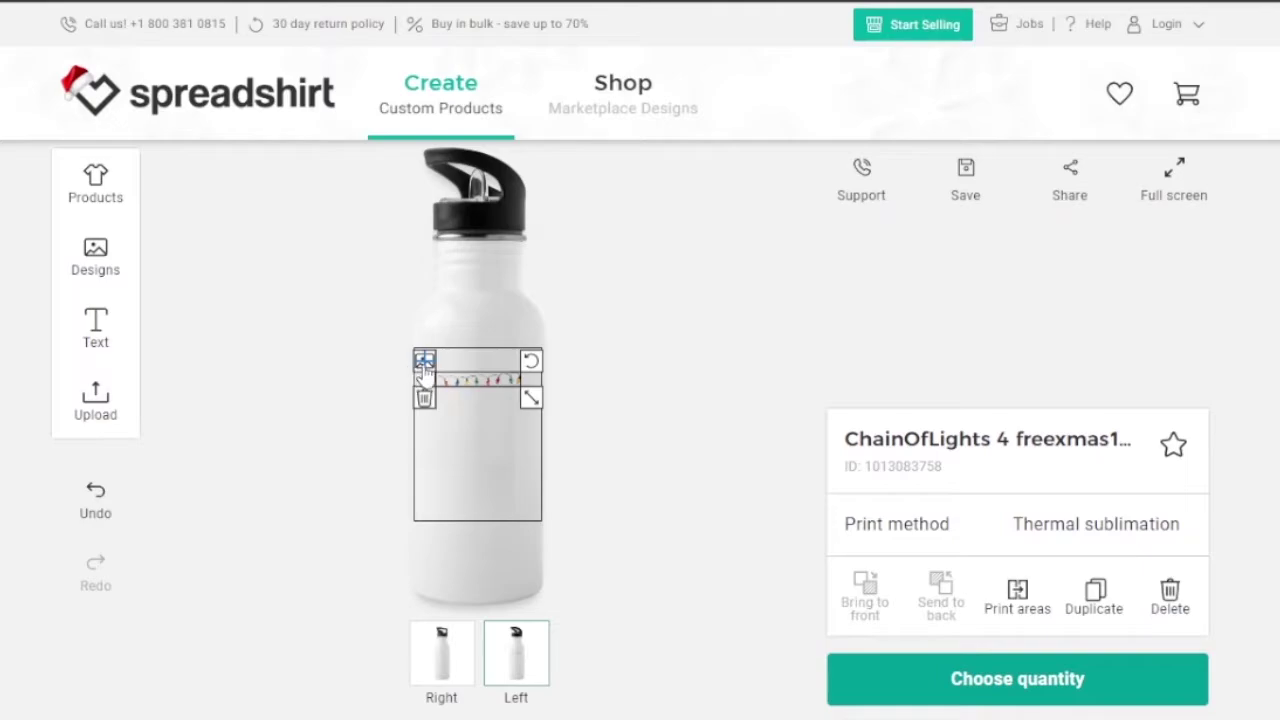
drag(531, 398, 614, 435)
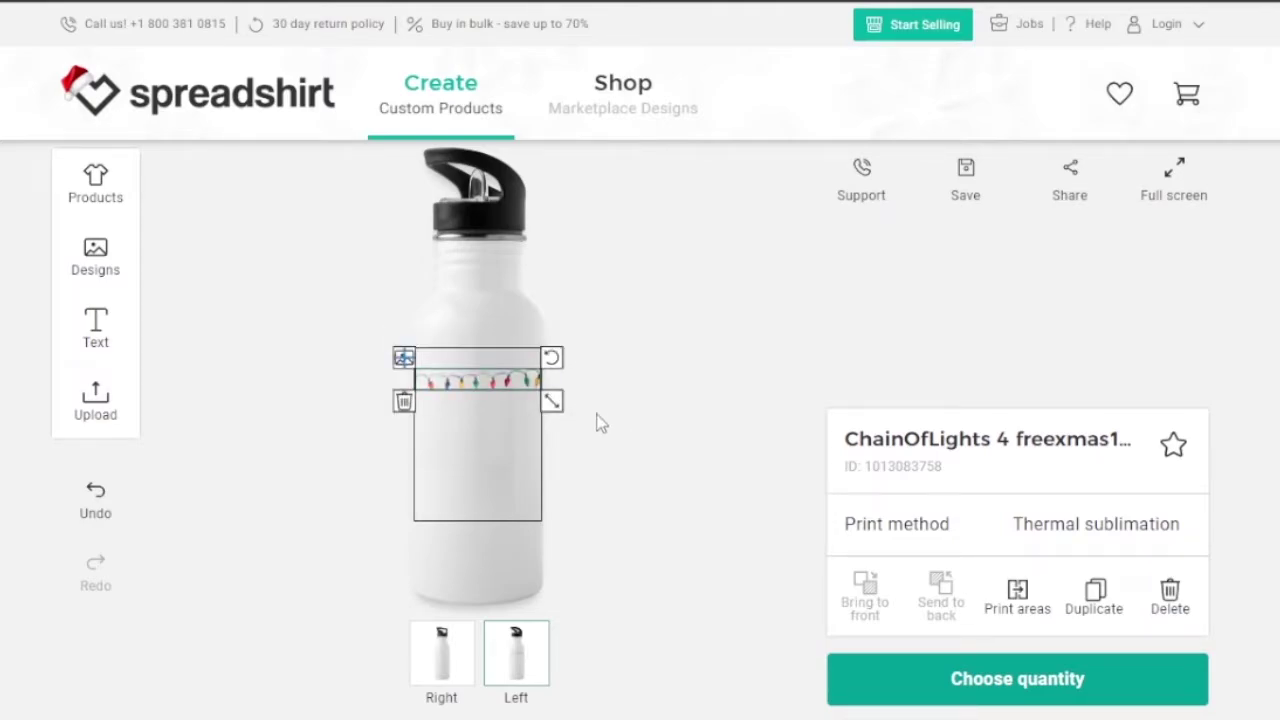
mouse_move(560, 363)
drag(556, 348, 487, 356)
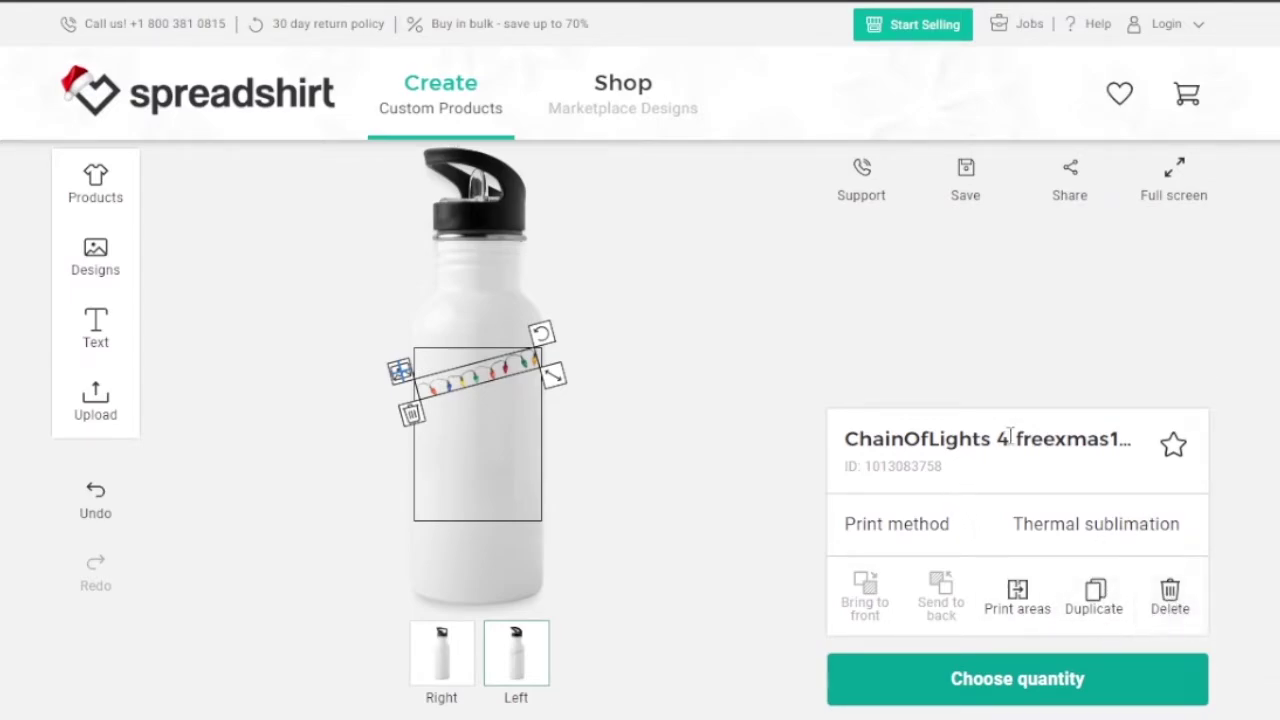
drag(512, 362, 505, 333)
- Add a second ChainOfLights design below the first, enlarged to the print area's width and tilted downward to the right
click(92, 262)
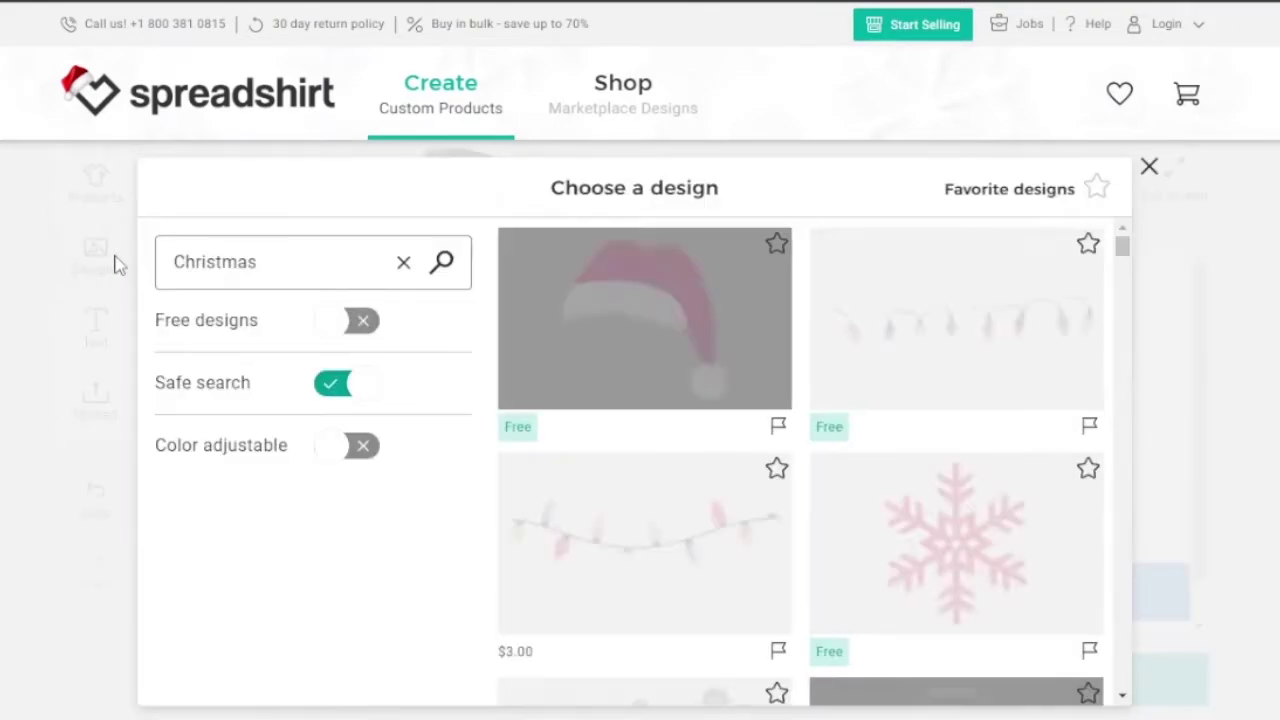
click(937, 391)
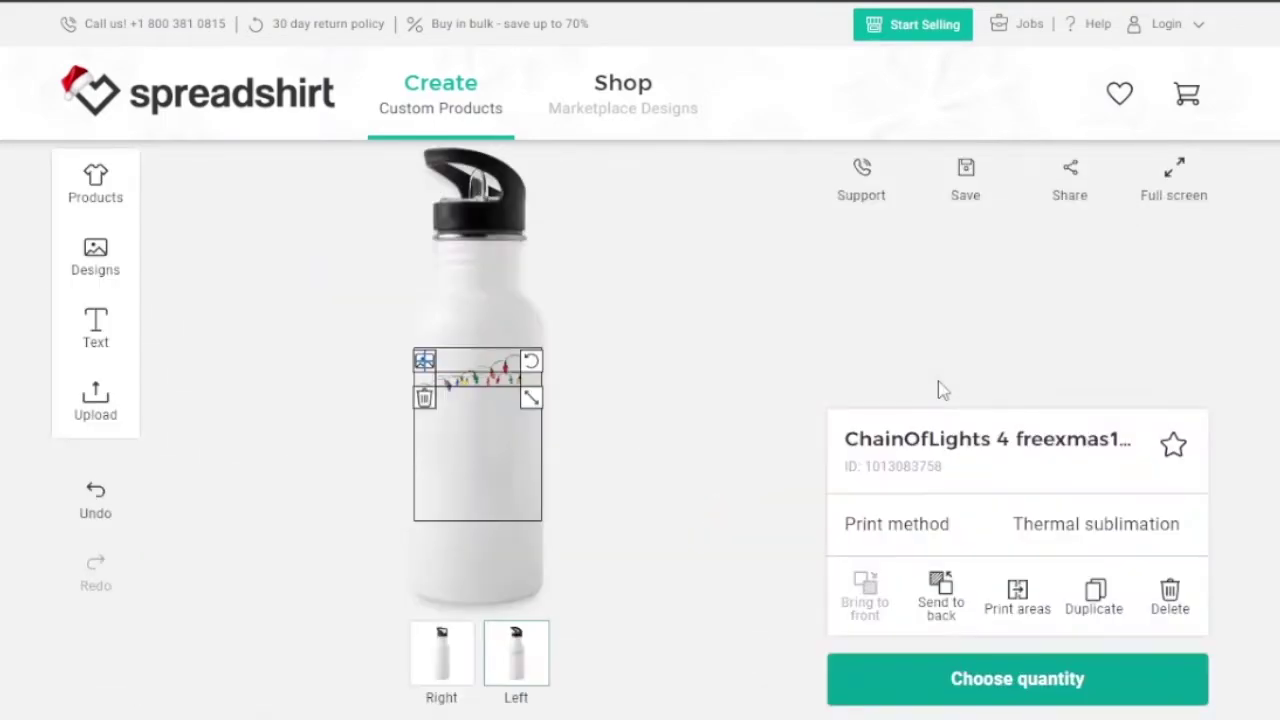
drag(514, 380, 552, 460)
click(502, 440)
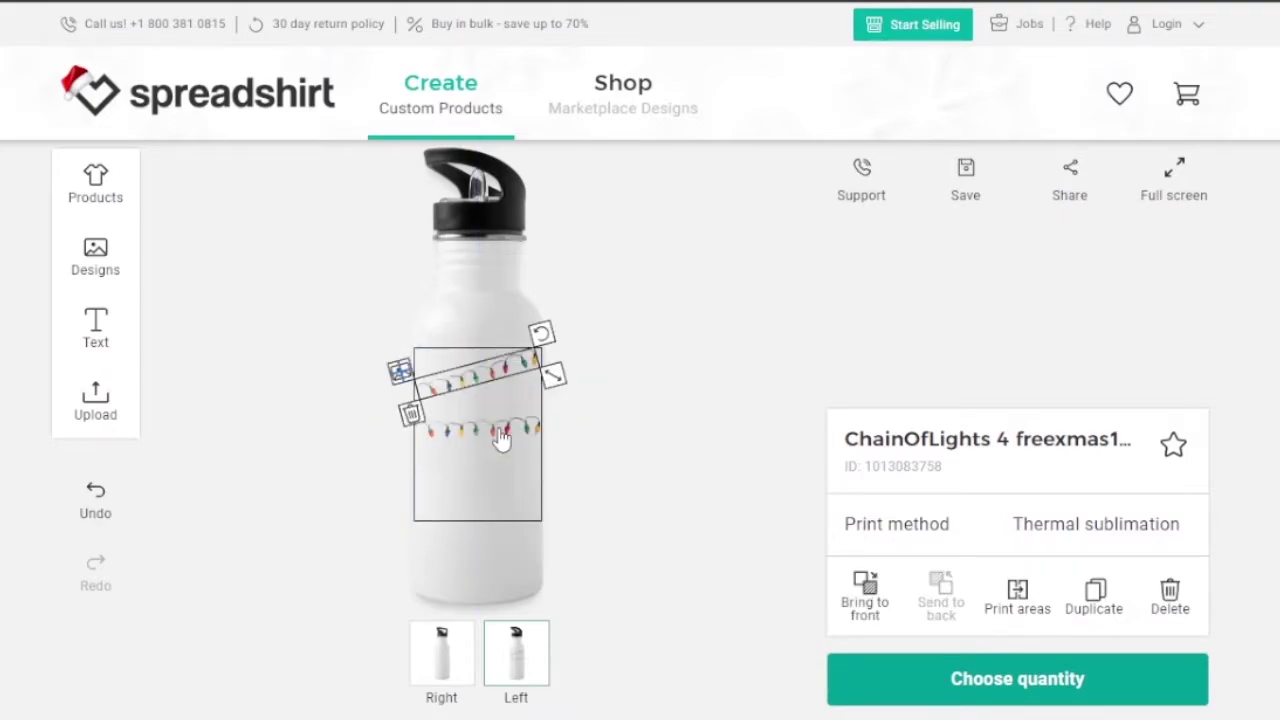
click(502, 440)
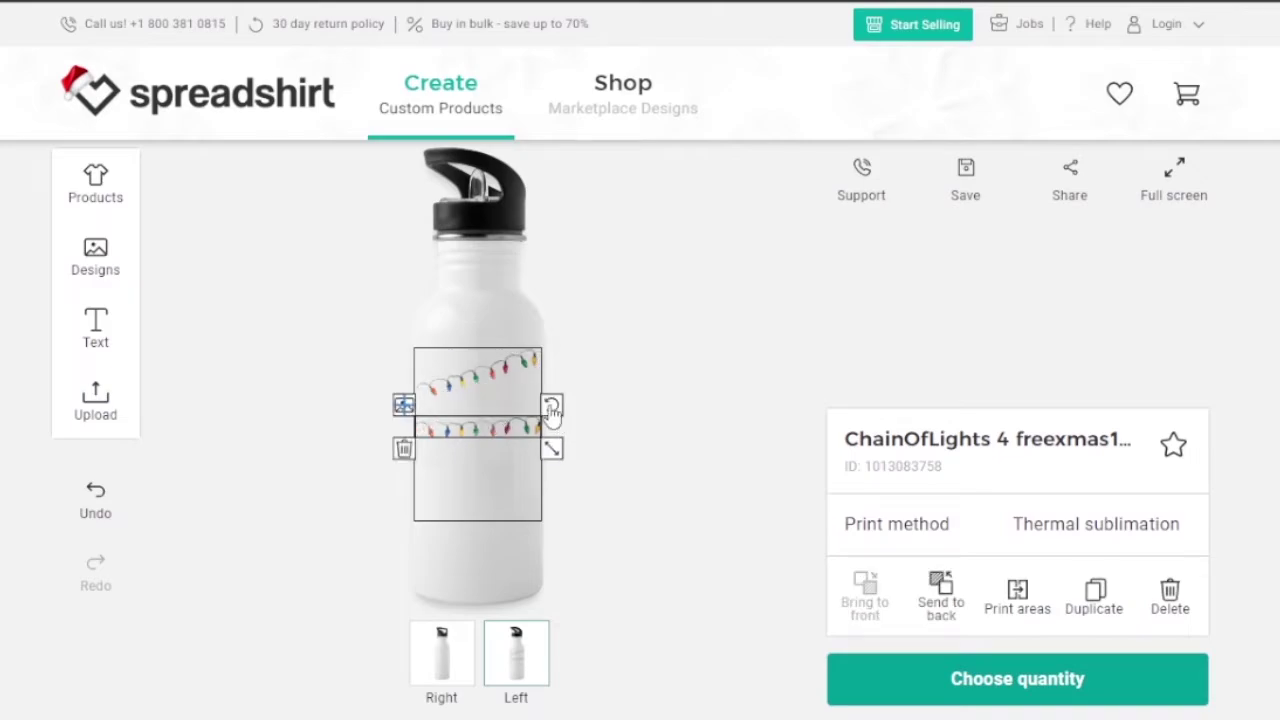
drag(552, 408, 494, 465)
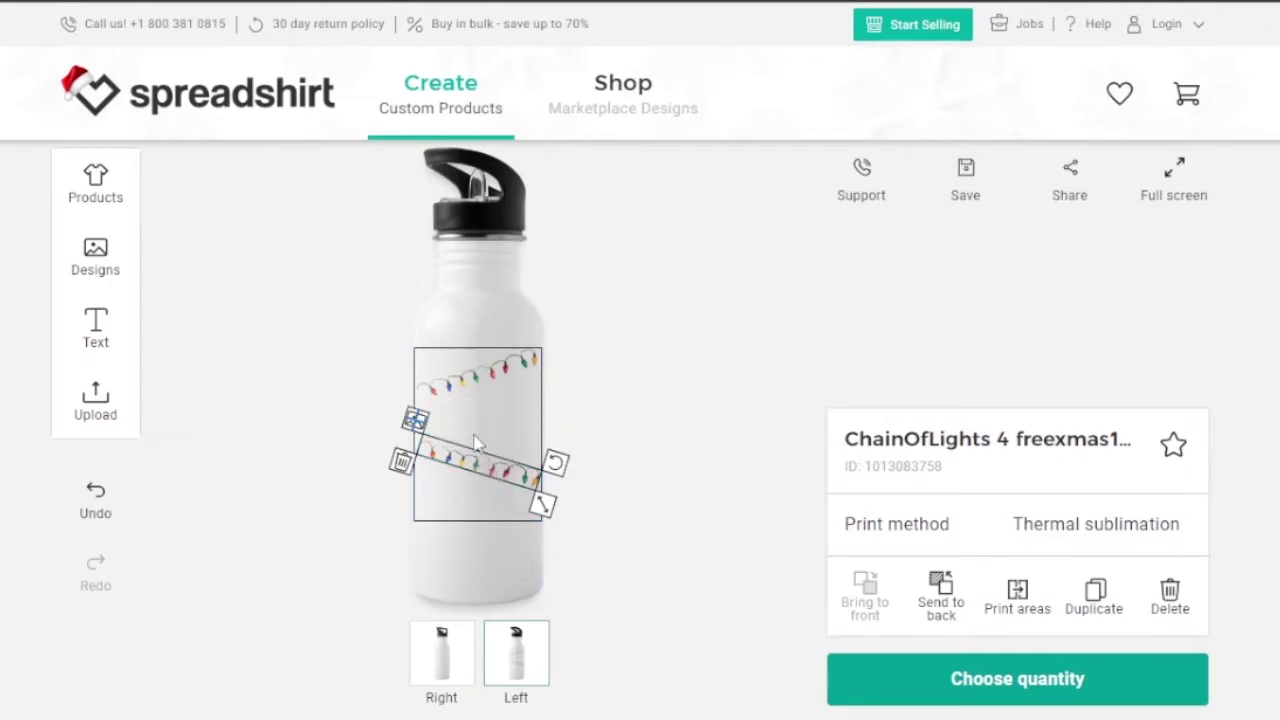
drag(465, 455, 464, 423)
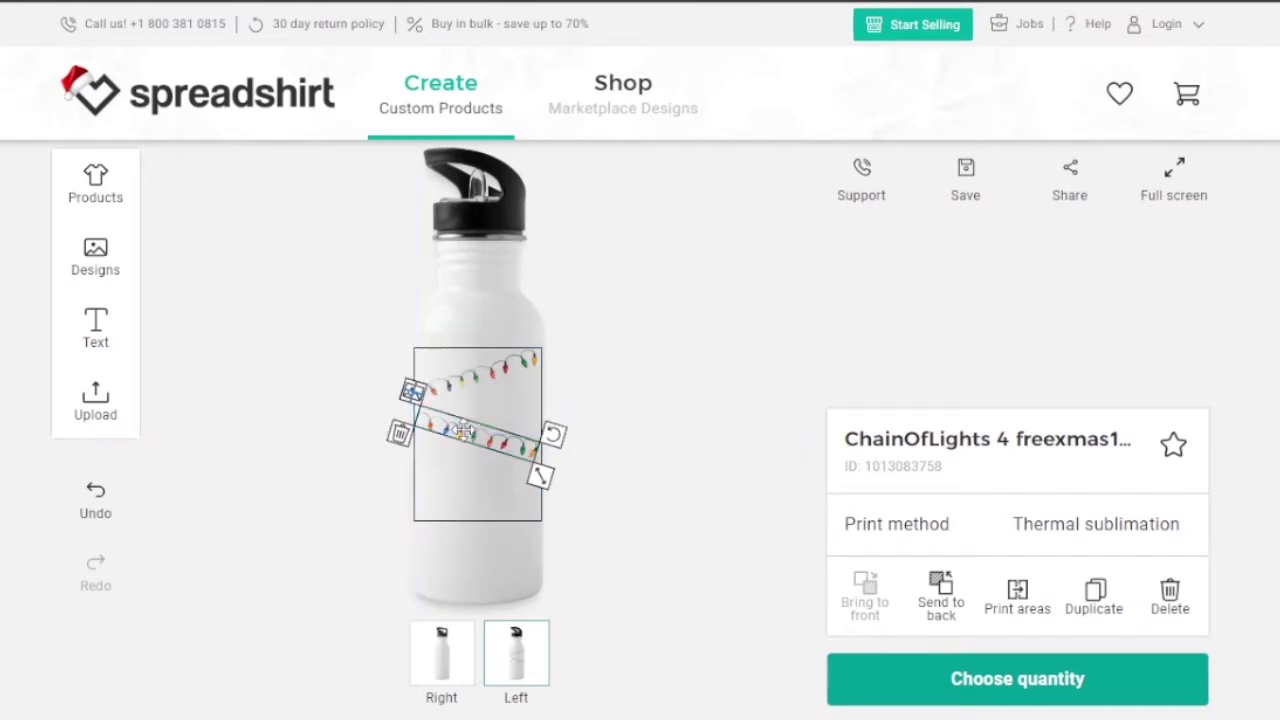
- Add a third full-width ChainOfLights design near the bottom of the print area, tilted upward to the right
click(97, 273)
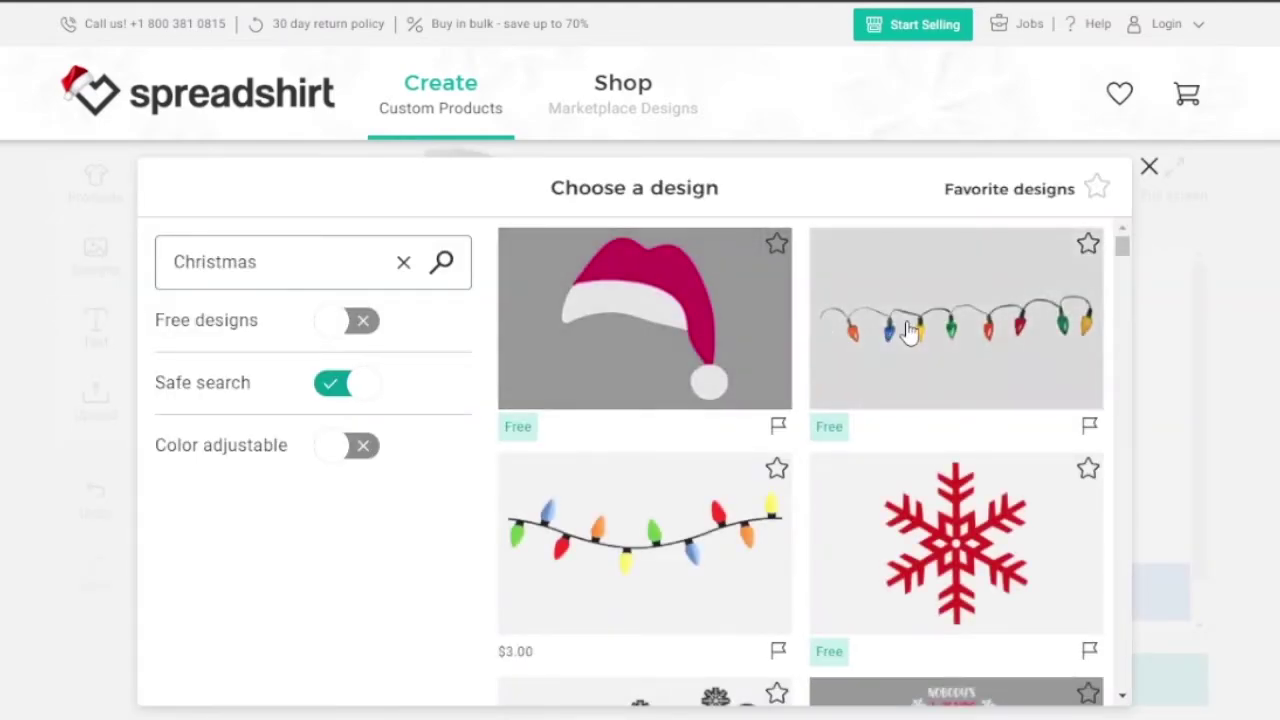
click(890, 329)
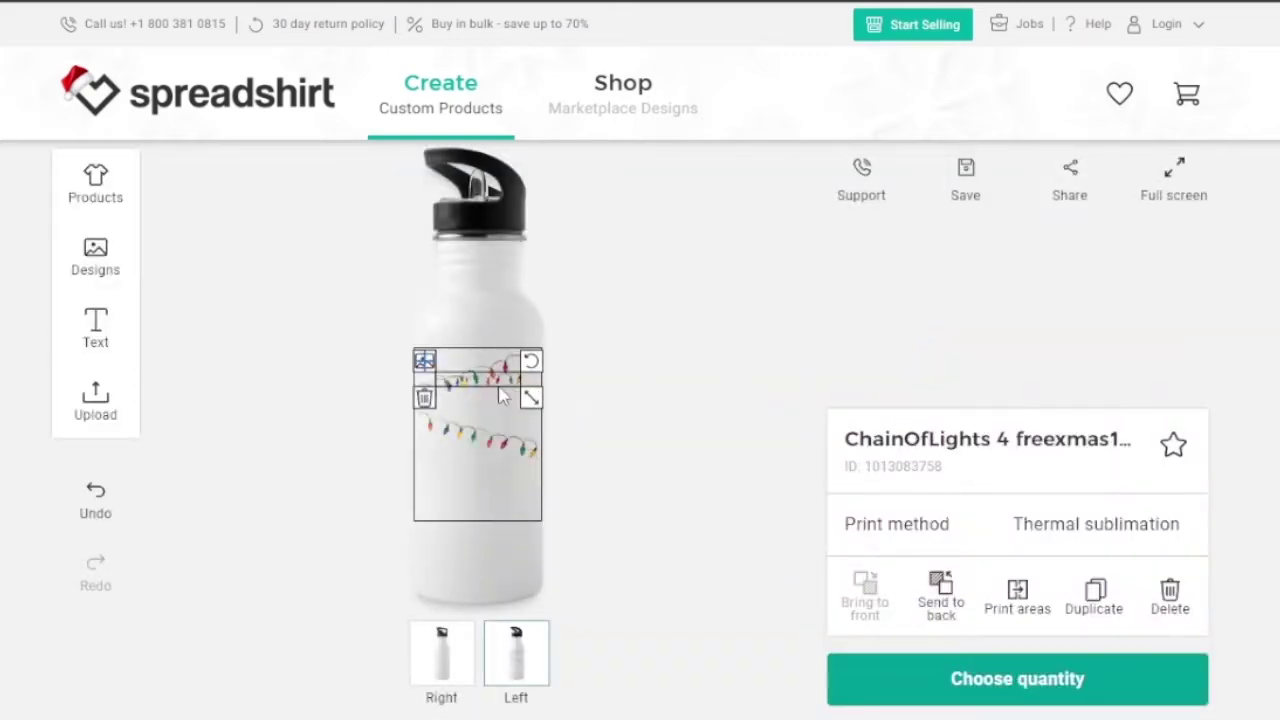
drag(494, 392, 580, 534)
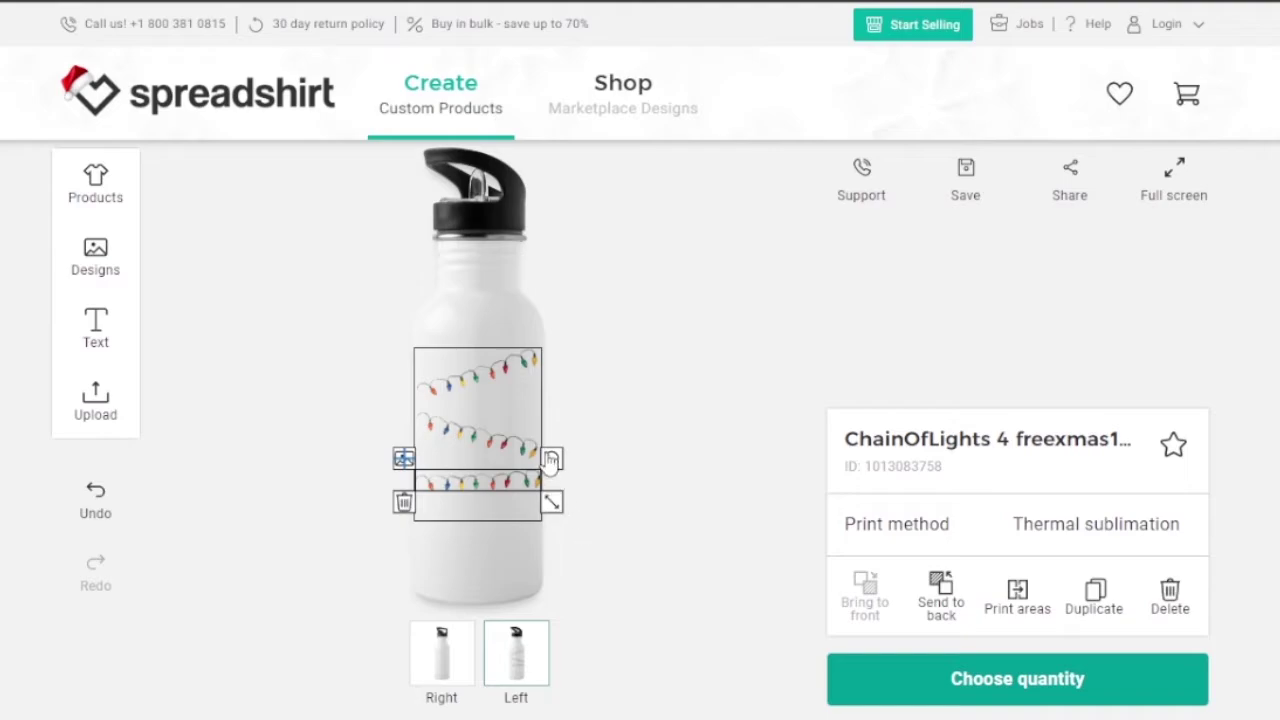
drag(551, 459, 474, 433)
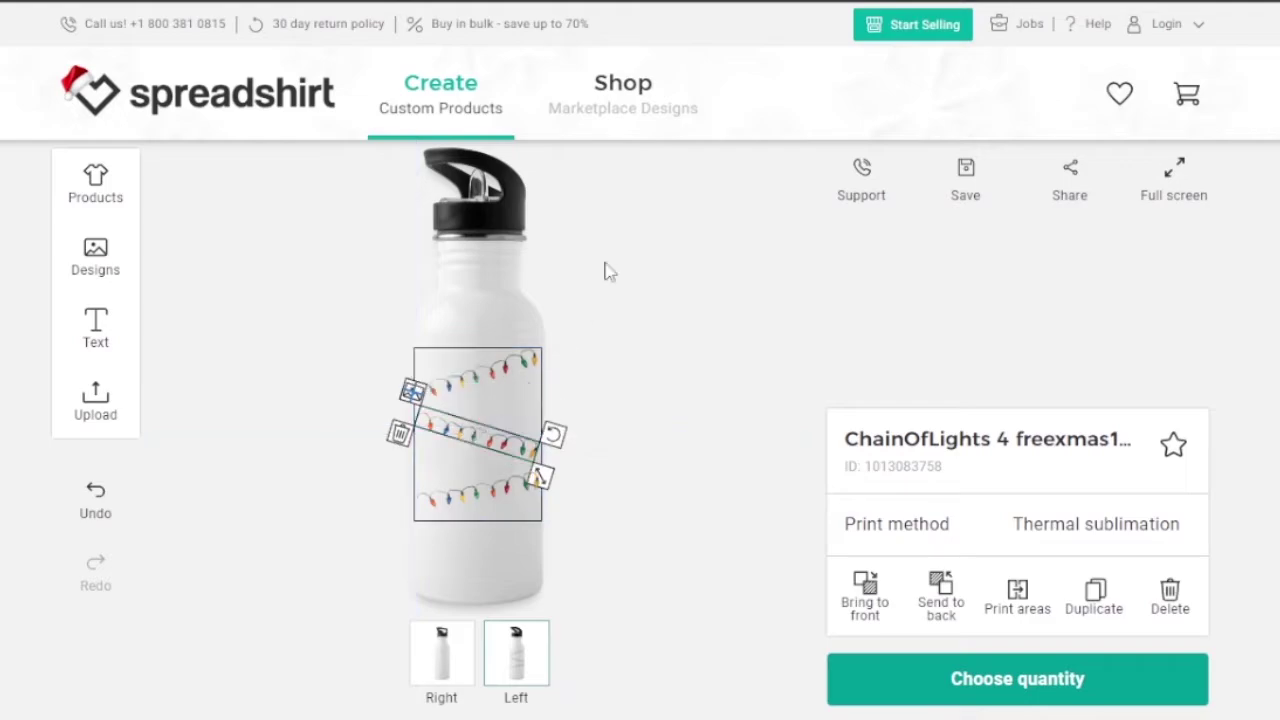
click(650, 360)
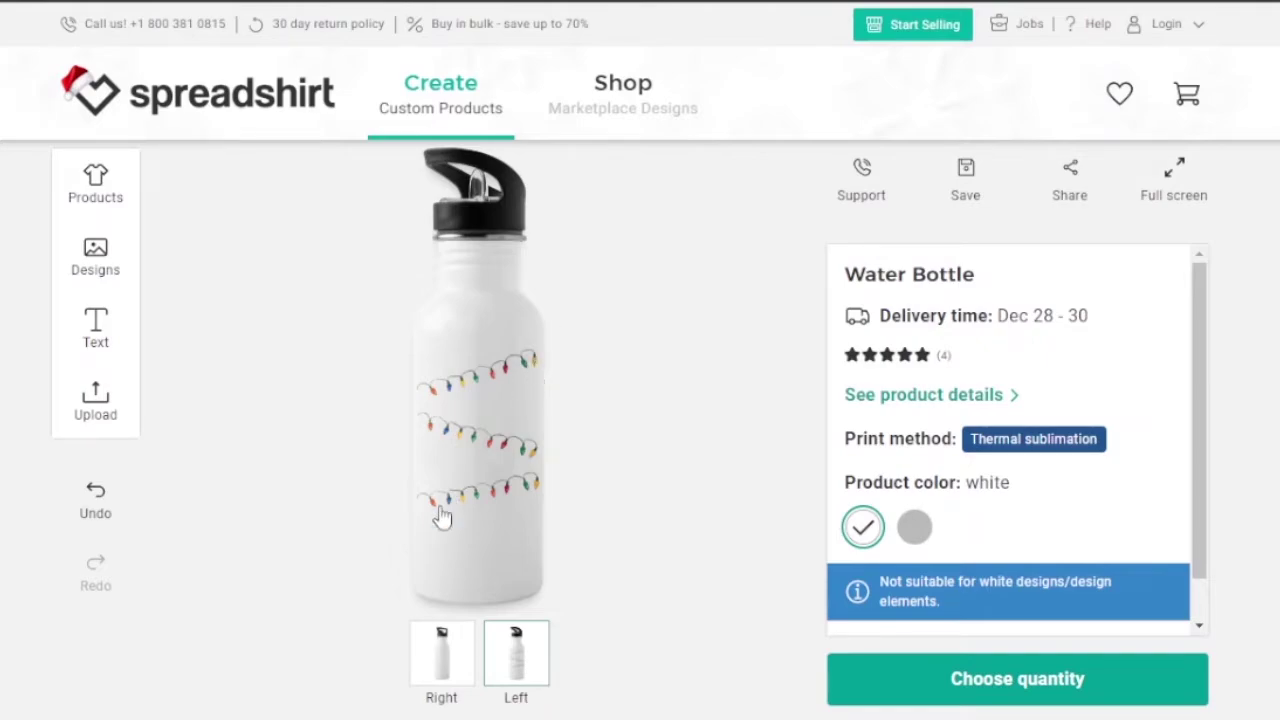
- Try adding text to the bottle, look over its formatting options, and delete both placeholder texts
click(103, 338)
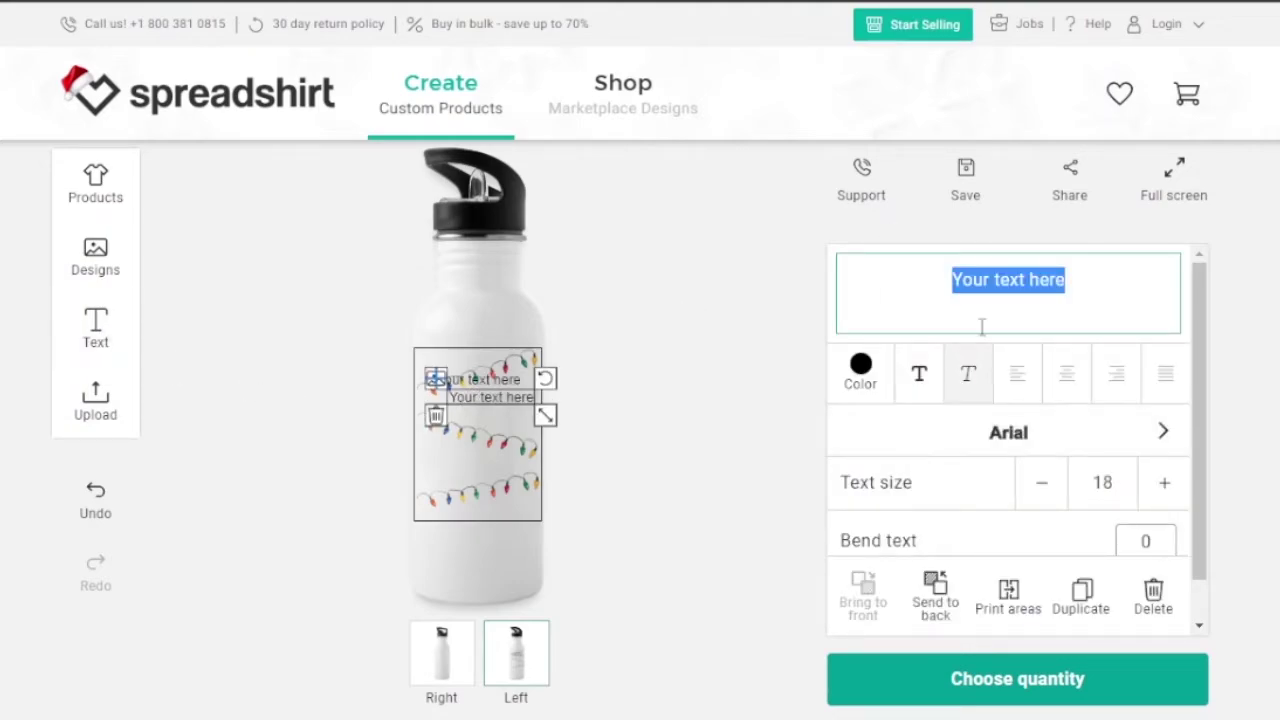
click(918, 378)
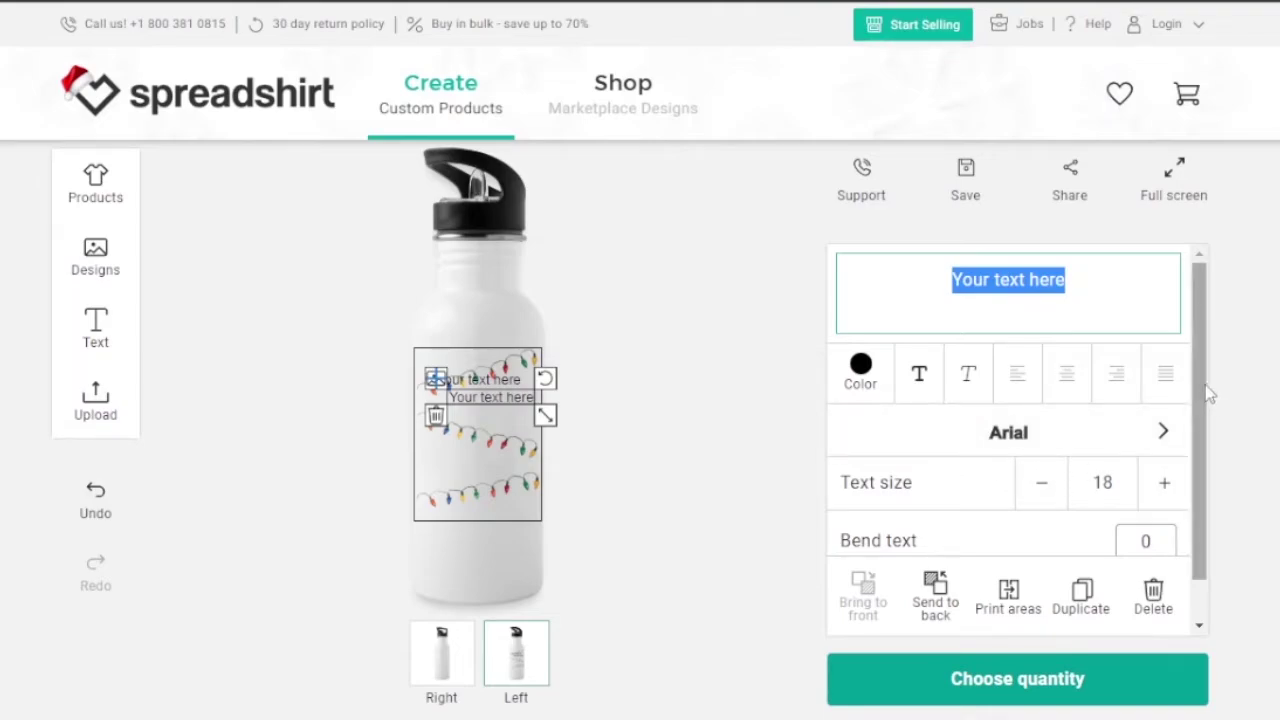
scroll(1205, 395, down, 2)
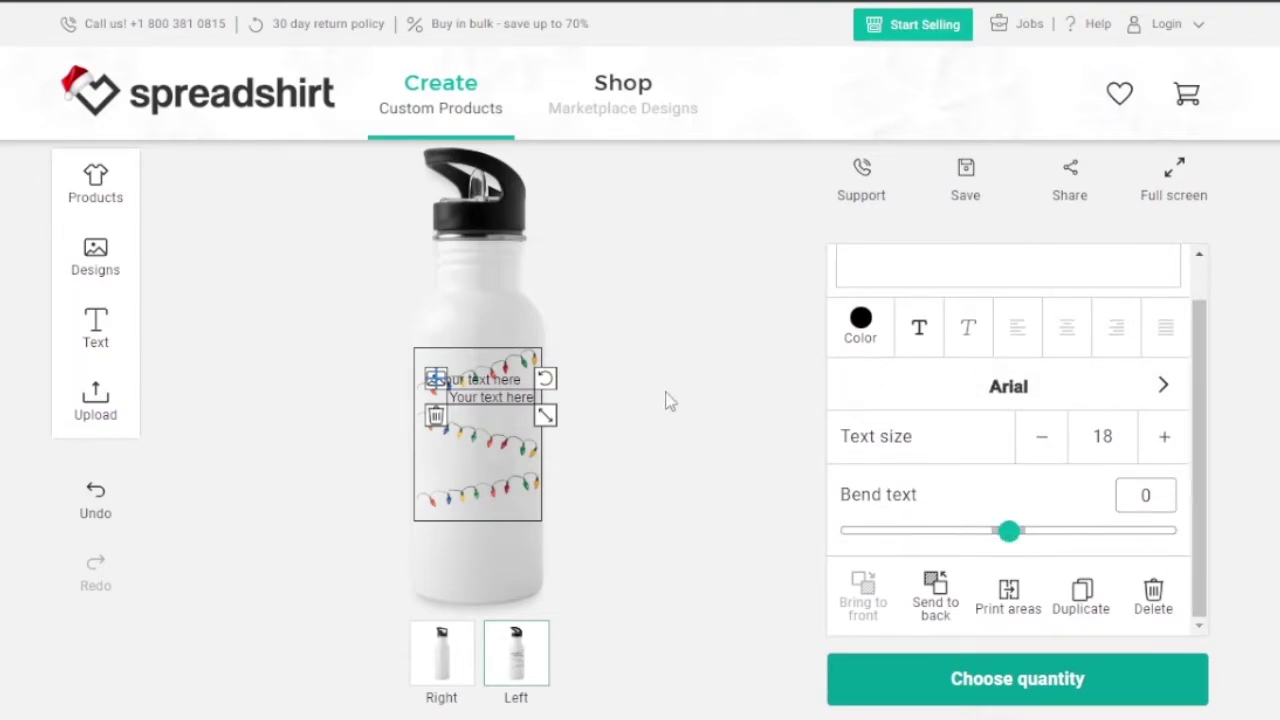
click(436, 420)
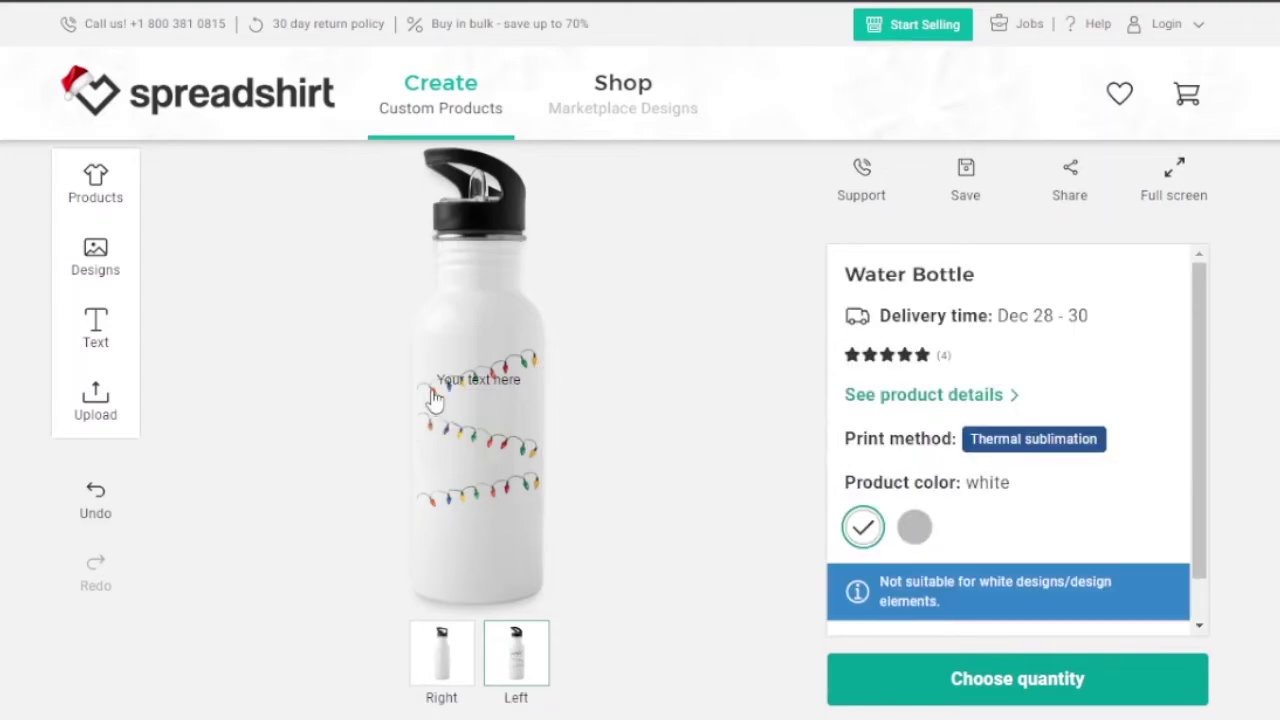
click(466, 390)
click(428, 402)
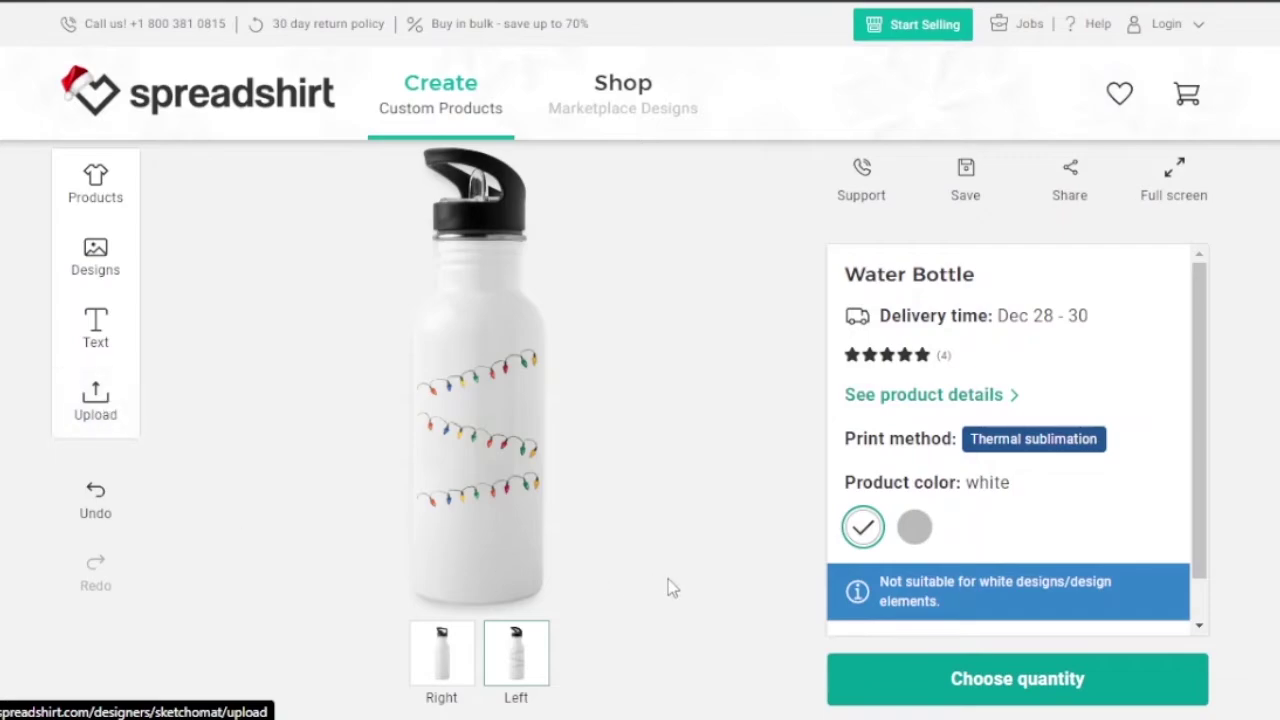
scroll(1214, 466, down, 7)
scroll(640, 400, up, 8)
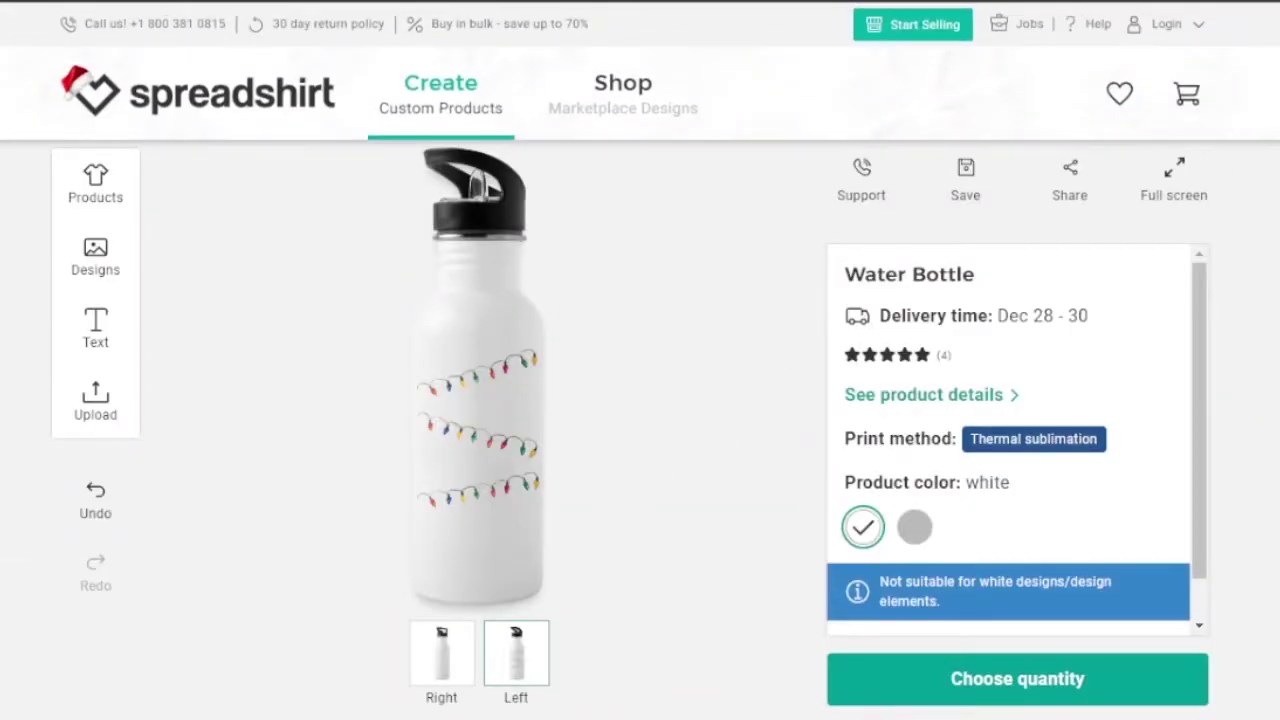
- Proceed to the quantity selection and add one customized white water bottle to the basket
scroll(1063, 330, down, 3)
click(1051, 355)
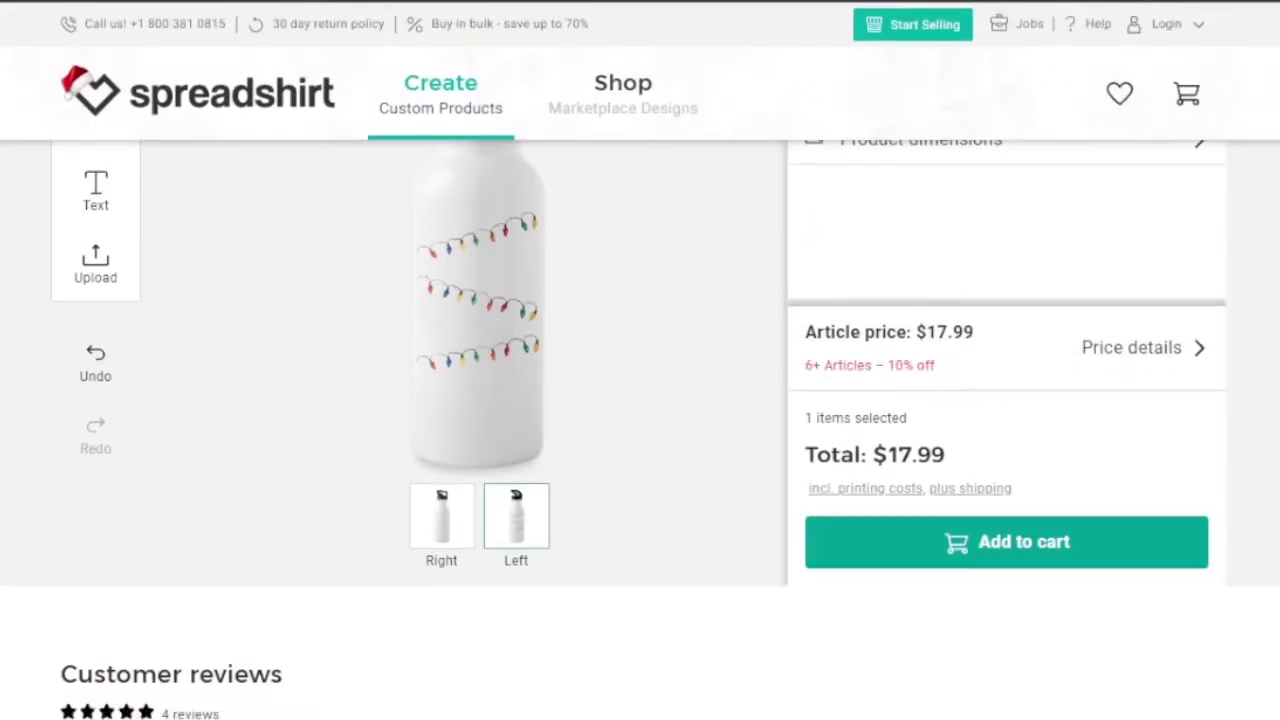
scroll(640, 400, up, 1)
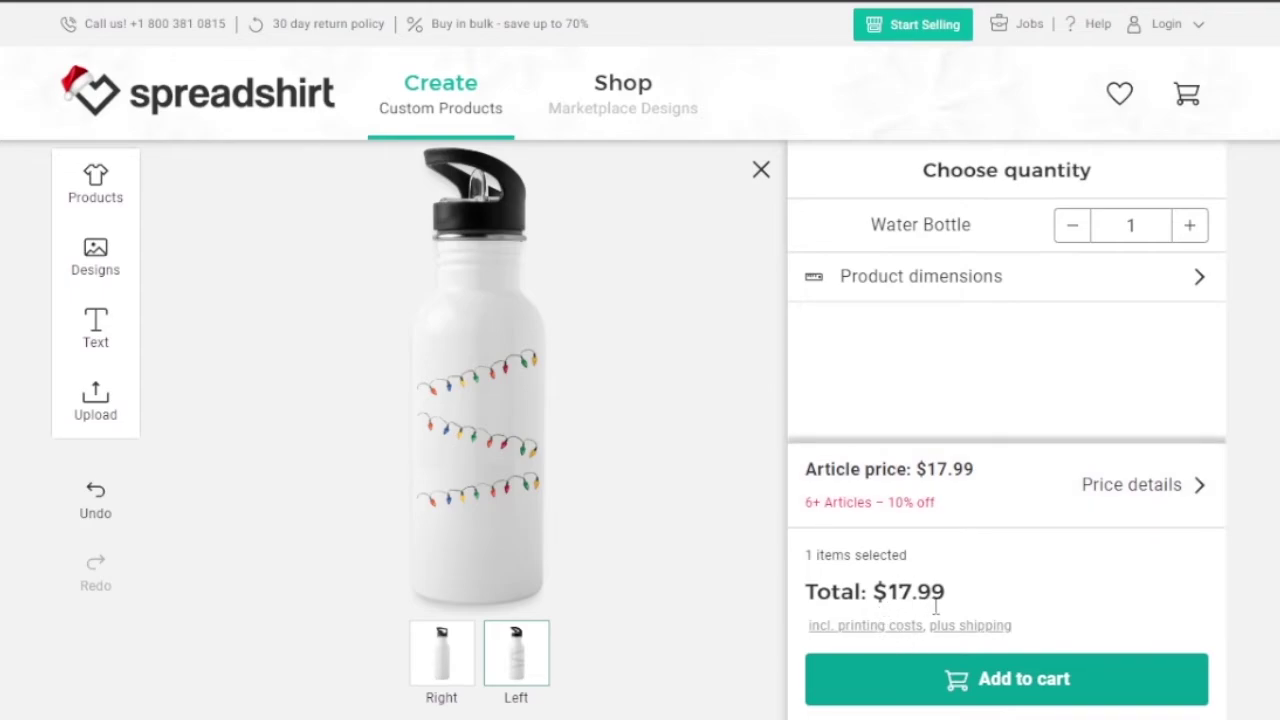
click(1065, 679)
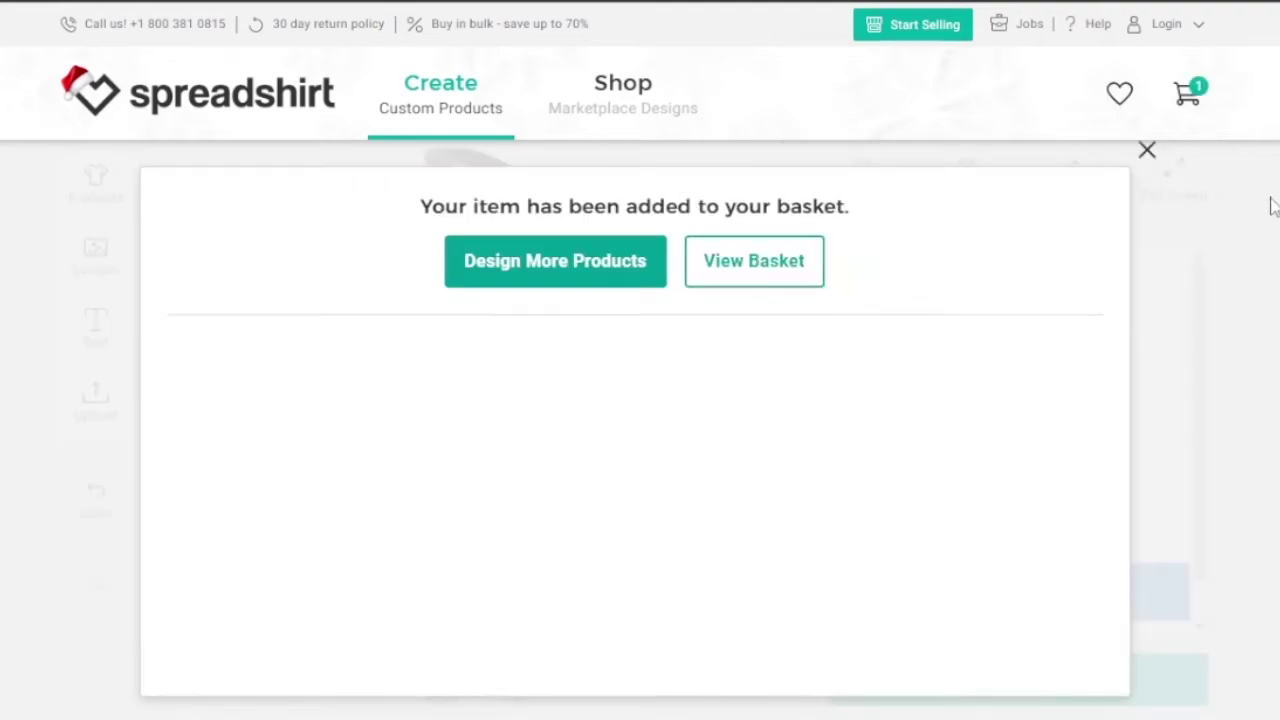
- Look through the suggested products carrying the same lights design, such as the duffel bag, sticker and rectangle magnet
scroll(640, 430, down, 4)
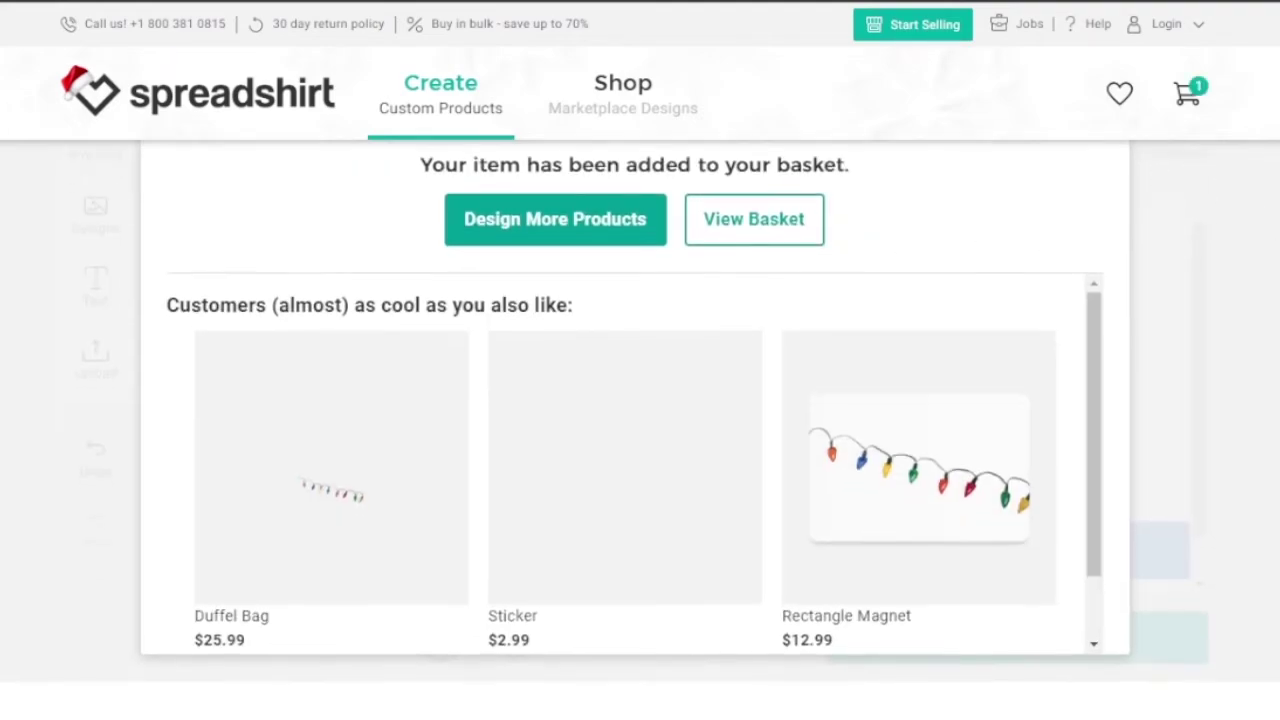
scroll(640, 400, up, 1)
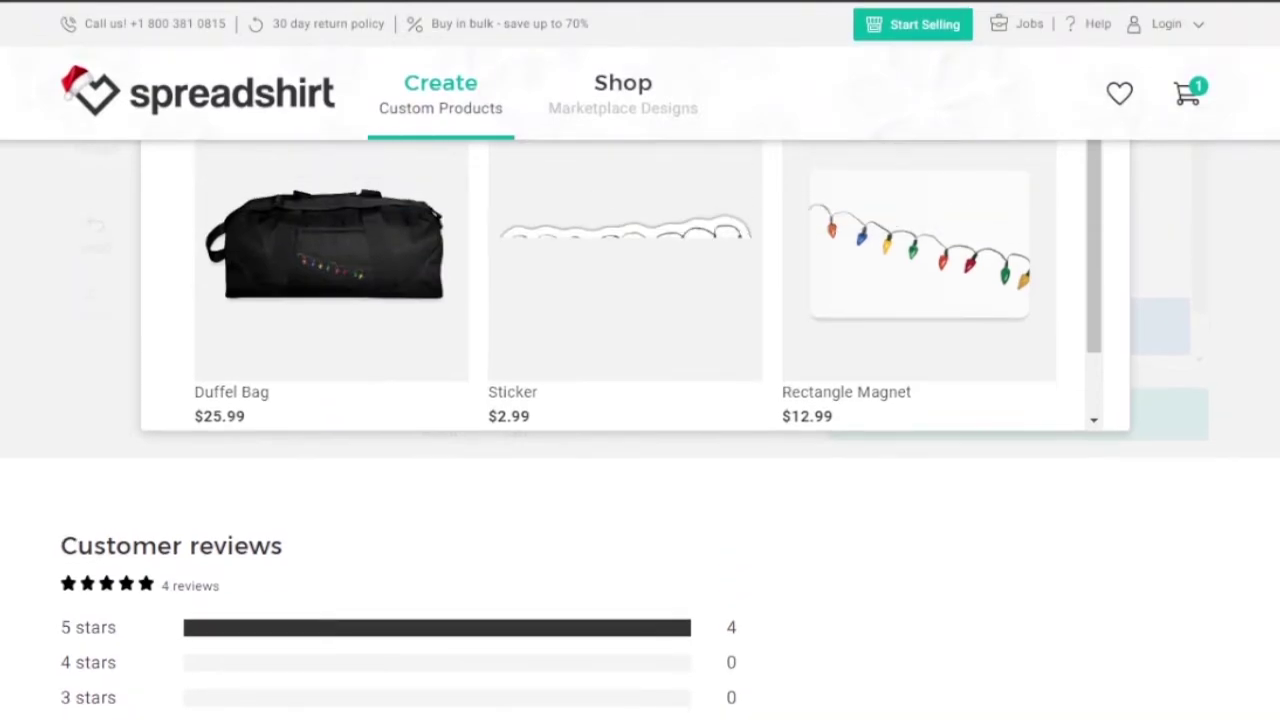
scroll(640, 400, down, 6)
scroll(640, 400, up, 8)
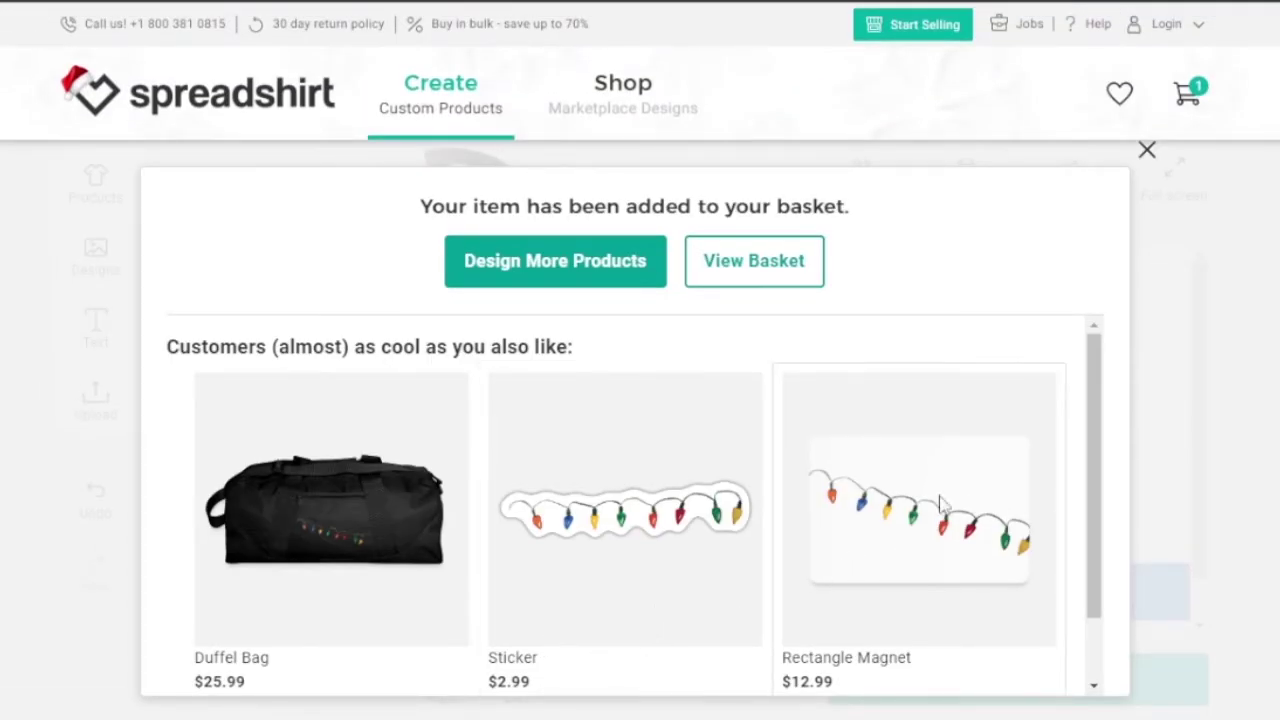
- Visit the page about selling designs, go on to the marketplace, and browse its bestselling products
click(880, 35)
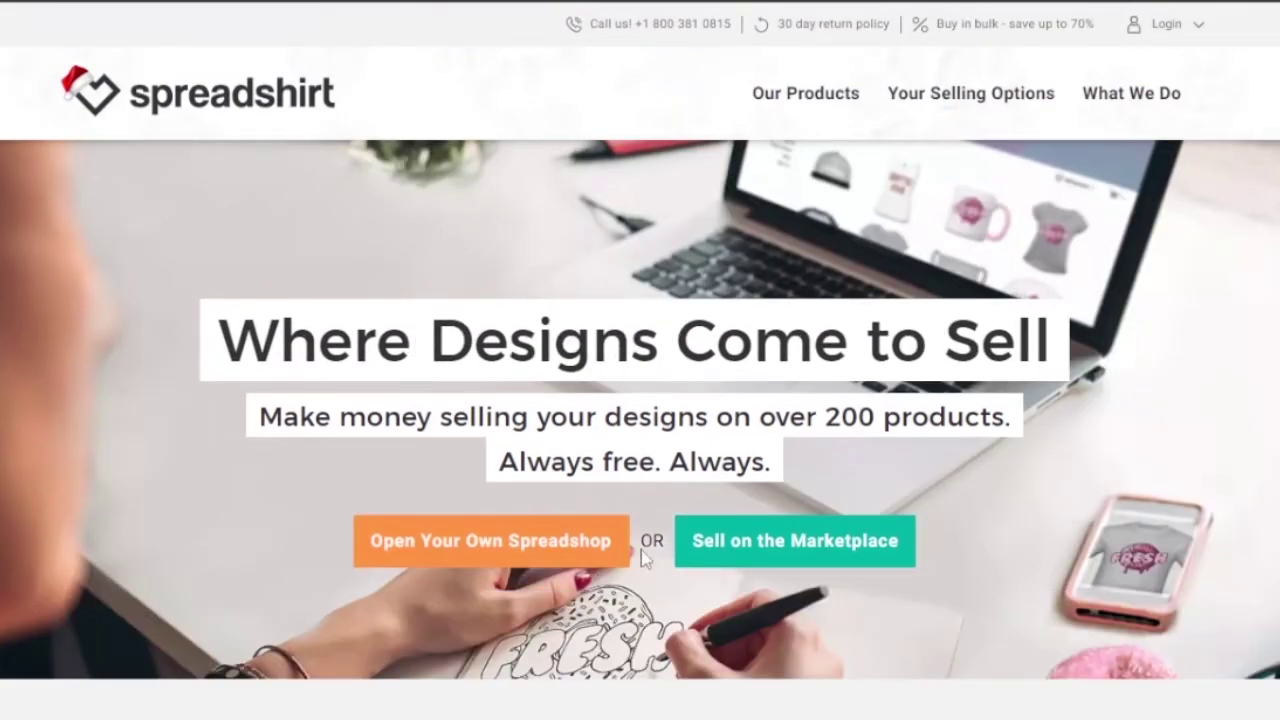
click(837, 550)
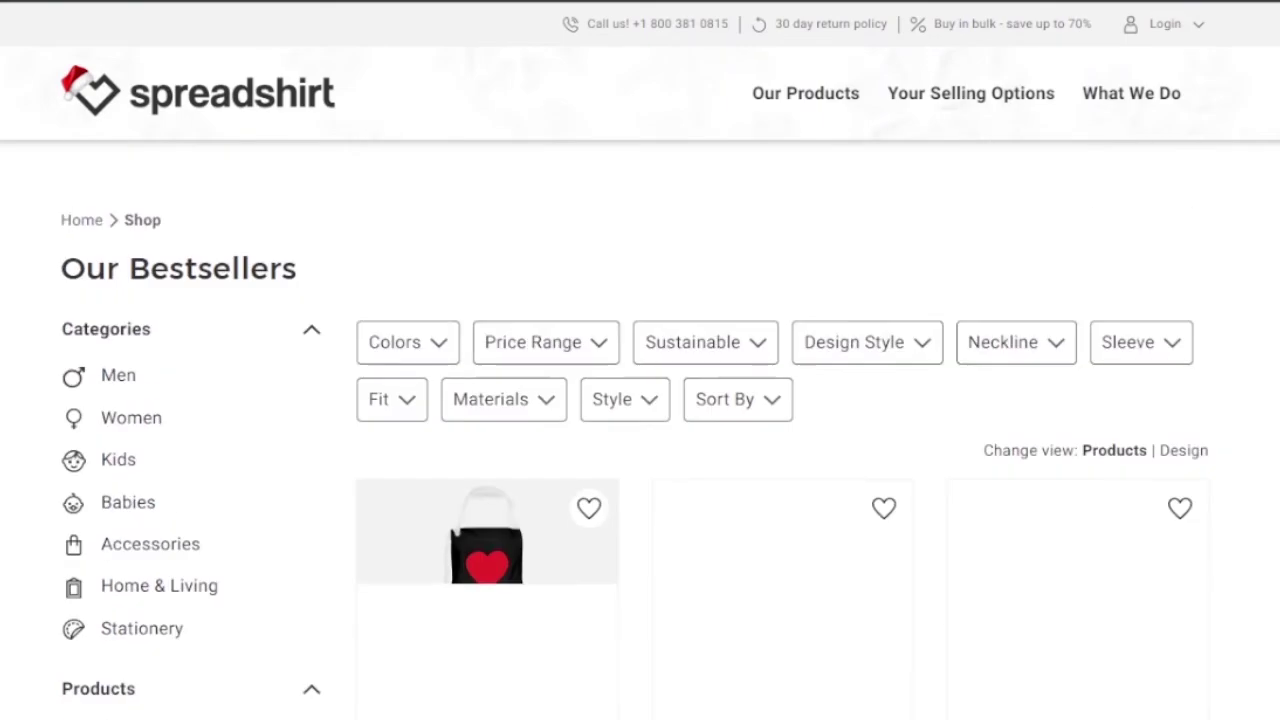
scroll(640, 430, down, 9)
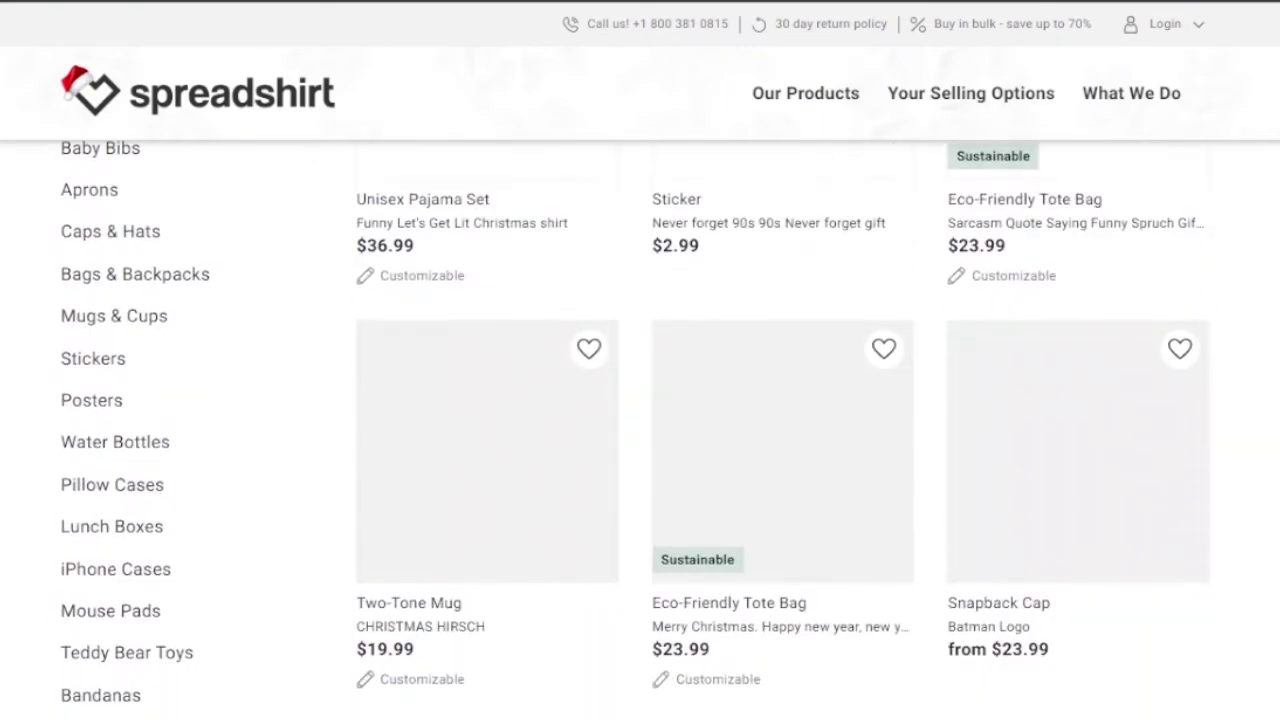